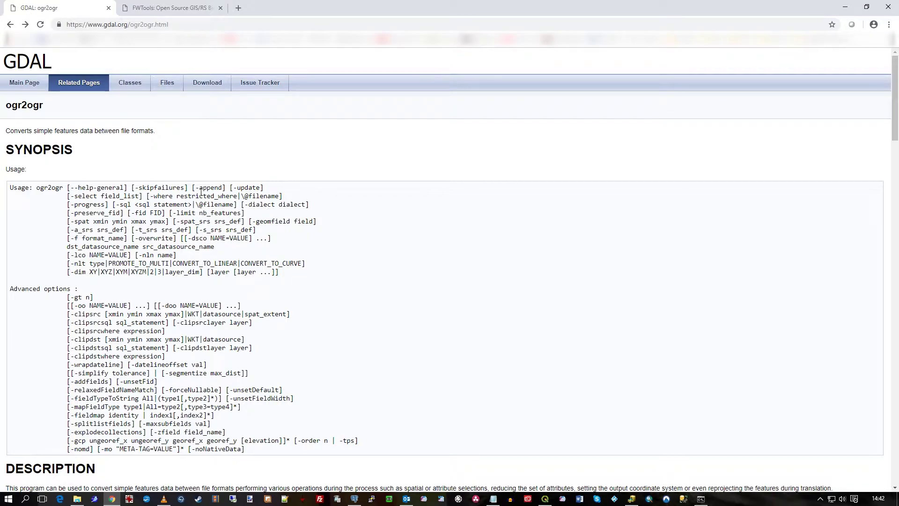
Read the ogr2ogr documentation, highlighting the page title and the list of output format names
click(184, 28)
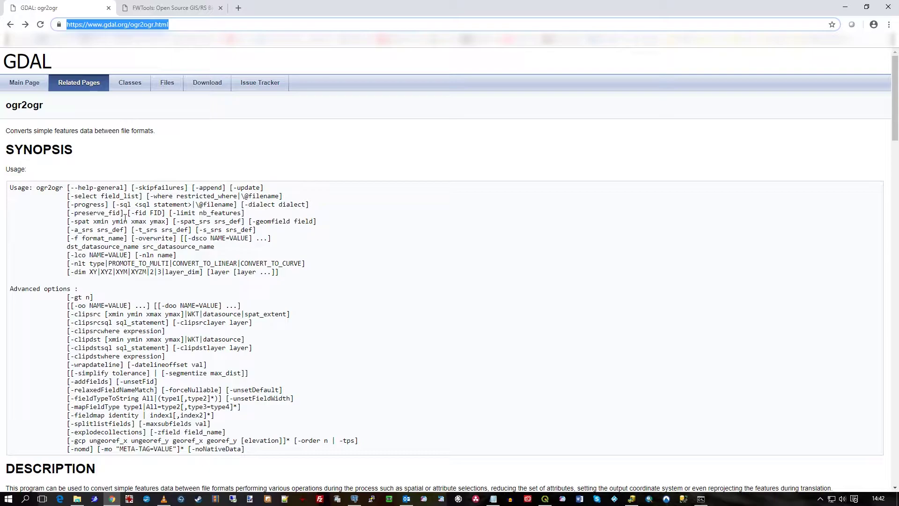
mouse_move(7, 106)
mouse_down()
mouse_move(50, 110)
mouse_move(5, 105)
mouse_up()
click(43, 107)
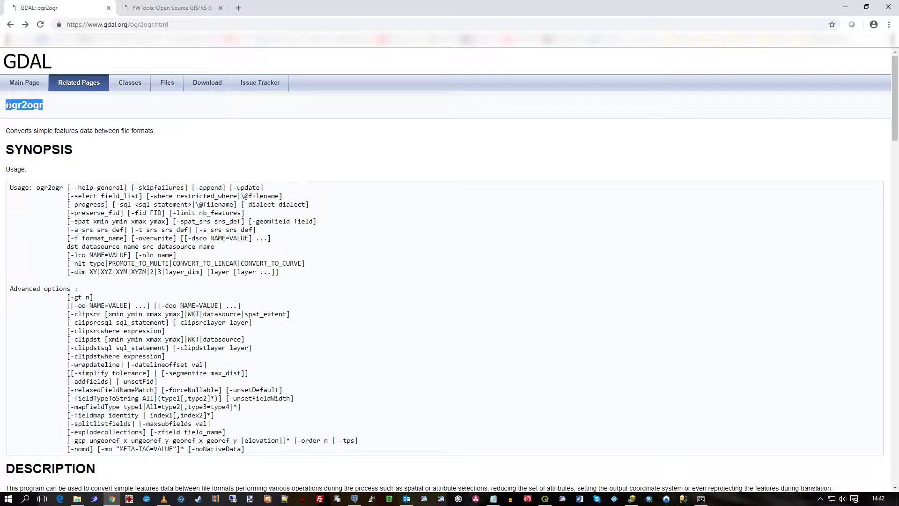
click(44, 105)
scroll(183, 259, down, 3)
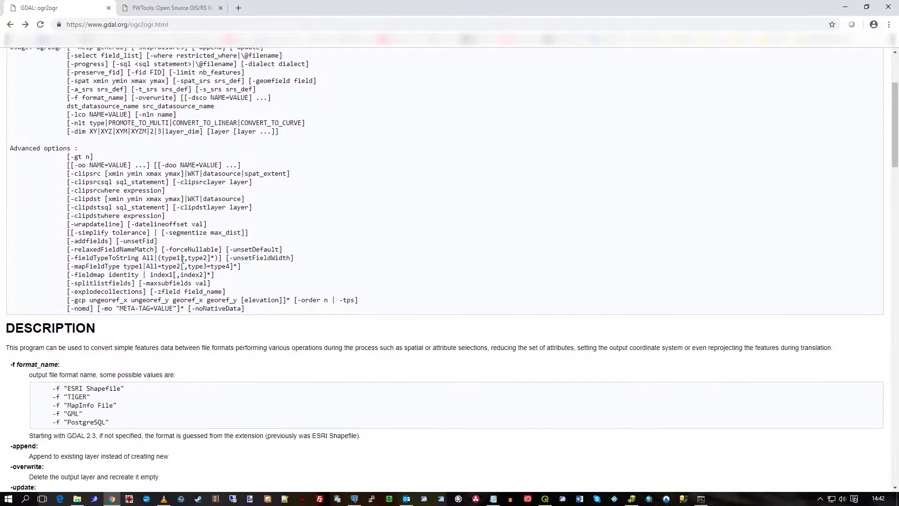
scroll(183, 259, down, 2)
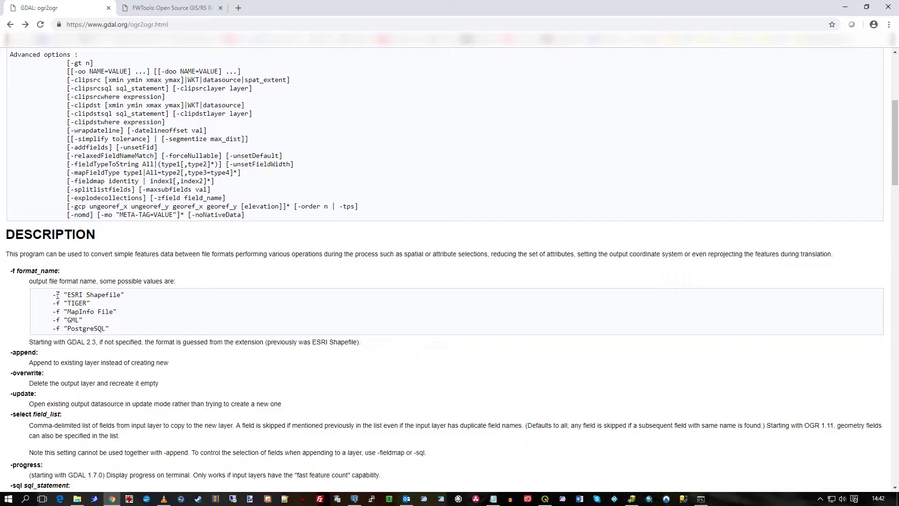
drag(57, 295, 134, 330)
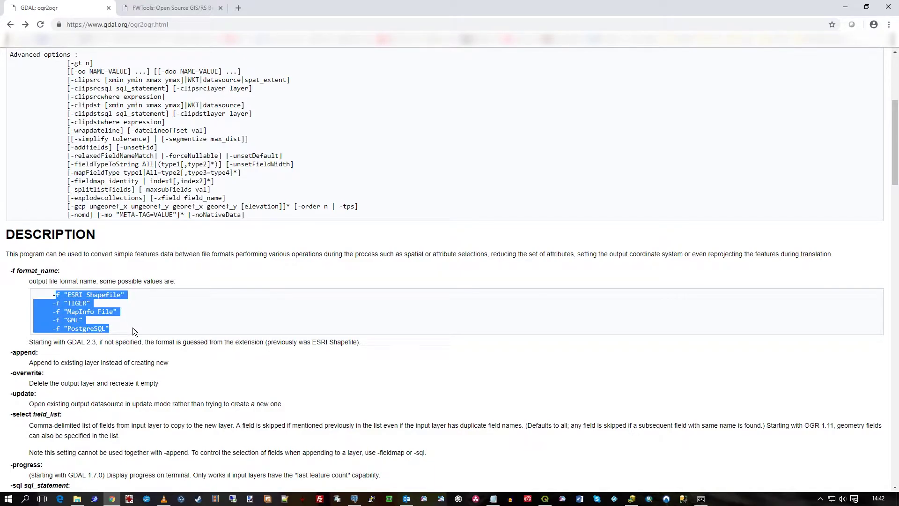
drag(99, 281, 162, 281)
click(78, 304)
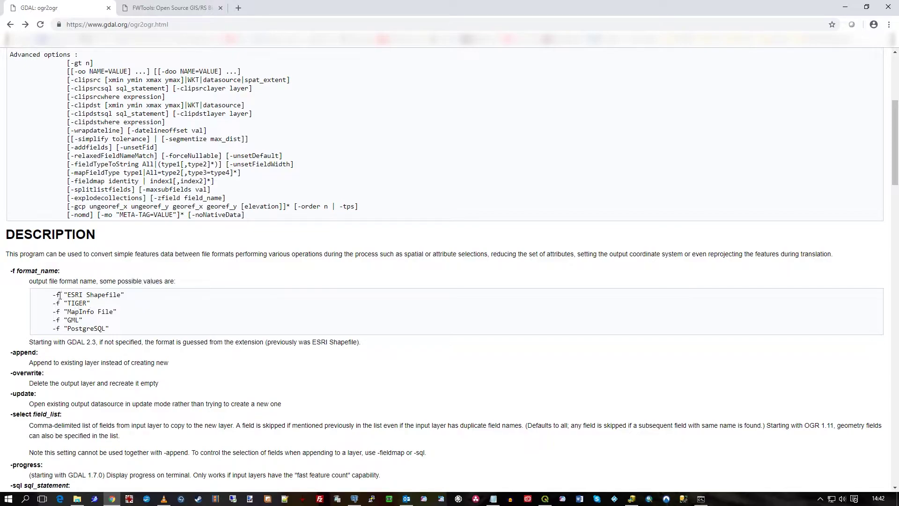
drag(56, 294, 140, 330)
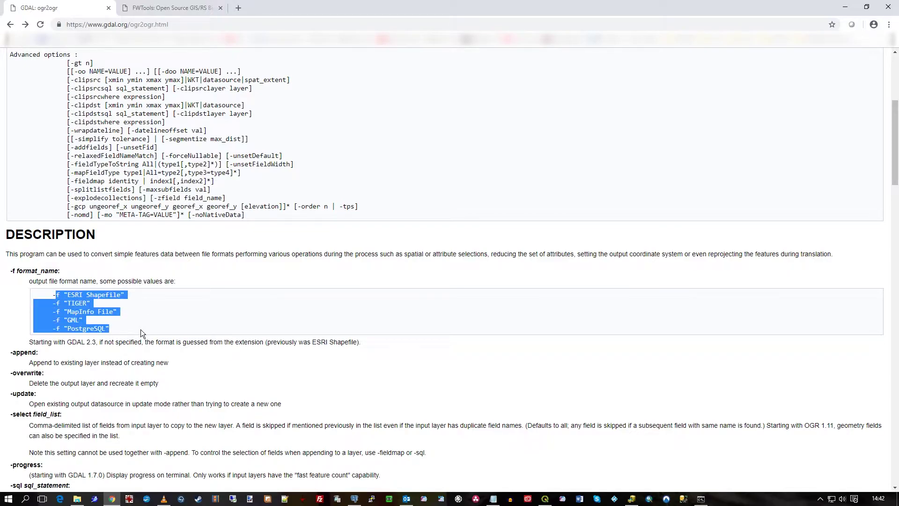
click(207, 313)
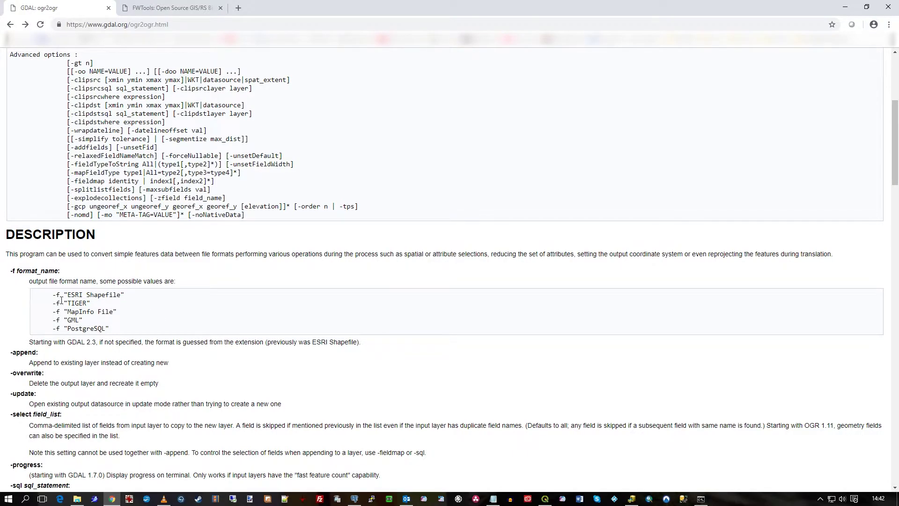
drag(64, 294, 151, 313)
Scroll through the ogr2ogr page and highlight the SQL option's description
scroll(205, 341, up, 2)
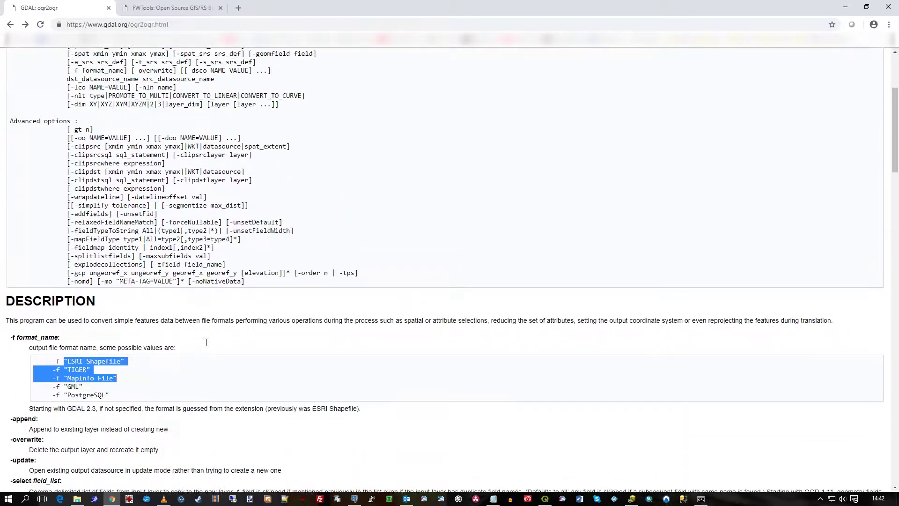
scroll(205, 342, down, 3)
scroll(205, 342, up, 1)
scroll(206, 347, up, 7)
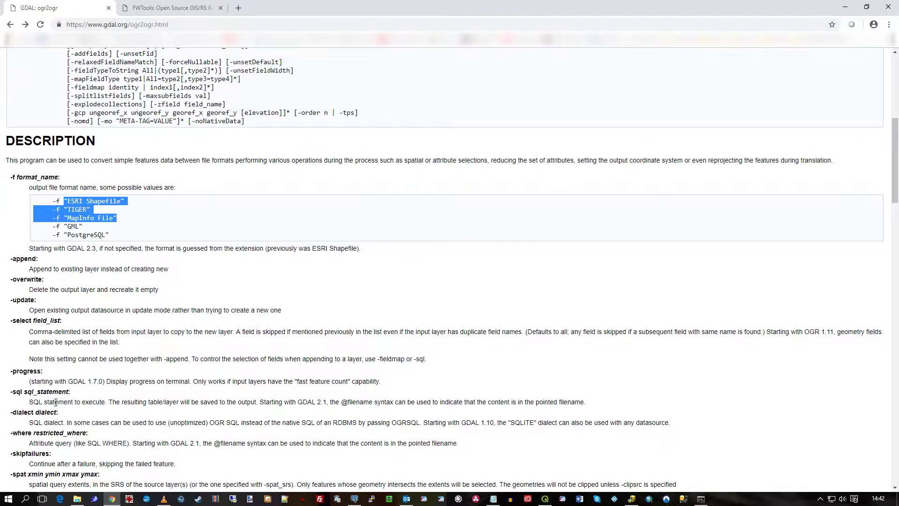
drag(29, 401, 107, 404)
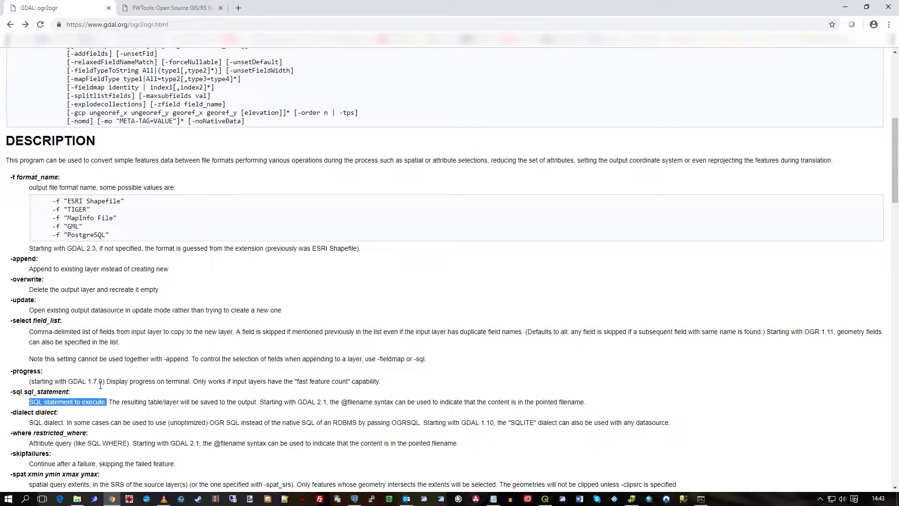
scroll(39, 120, up, 7)
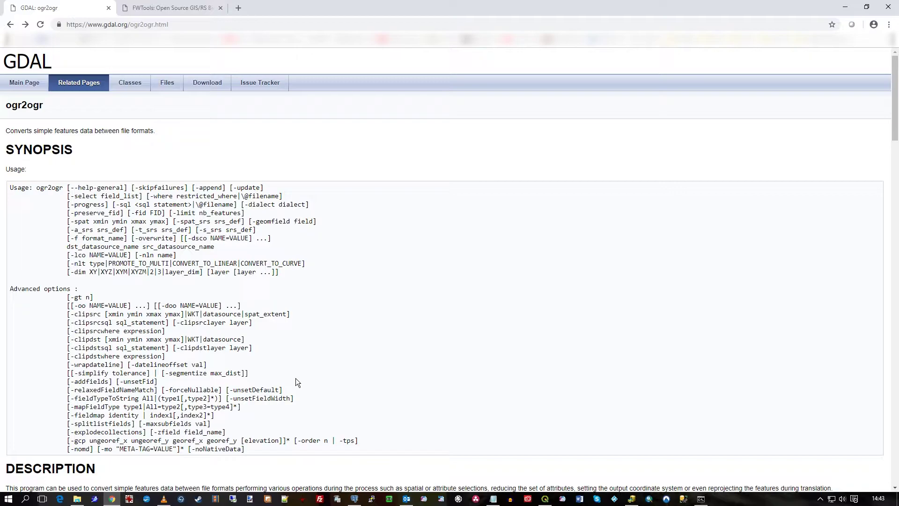
Check the FWTools site address, return to the GDAL page, and bring up the Command Prompt
click(170, 10)
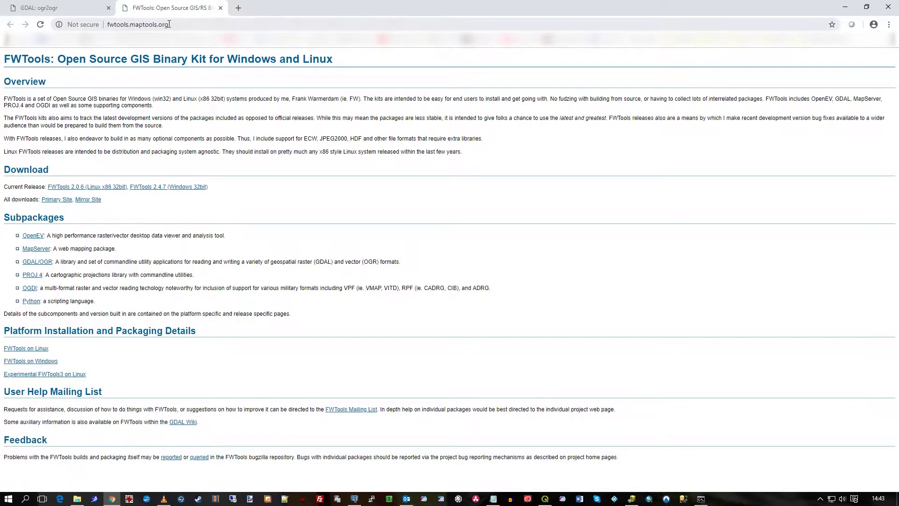
click(170, 24)
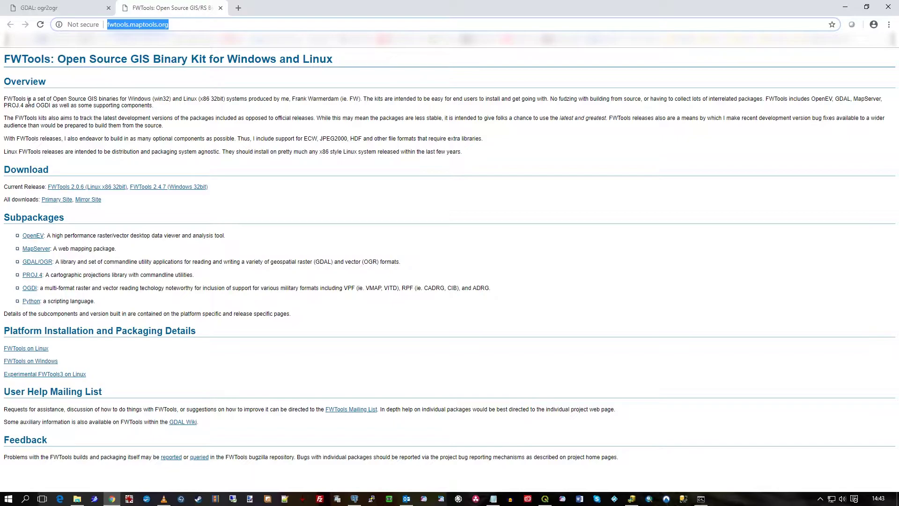
click(78, 9)
click(708, 500)
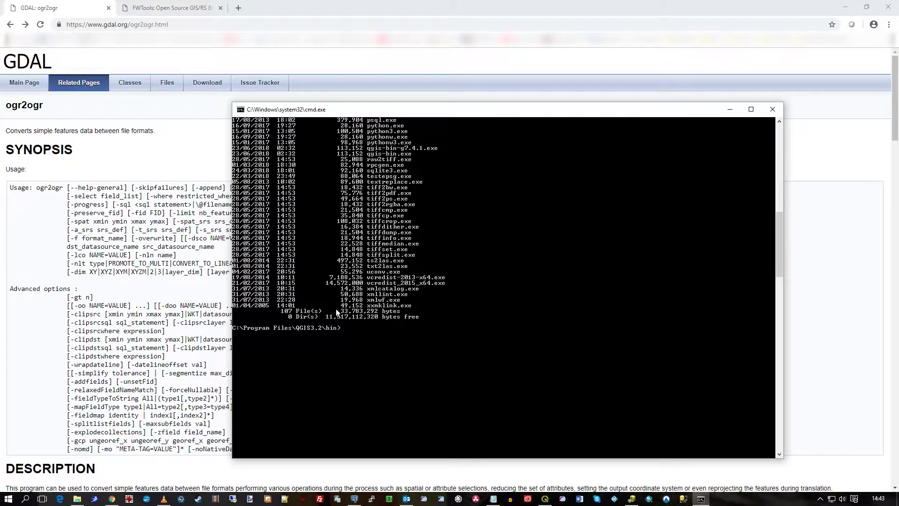
scroll(342, 327, up, 19)
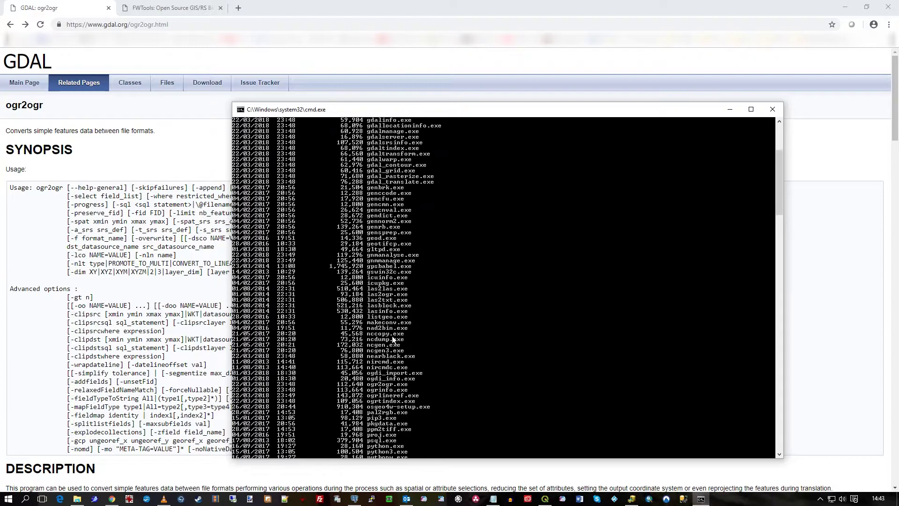
scroll(392, 336, up, 15)
scroll(392, 336, down, 18)
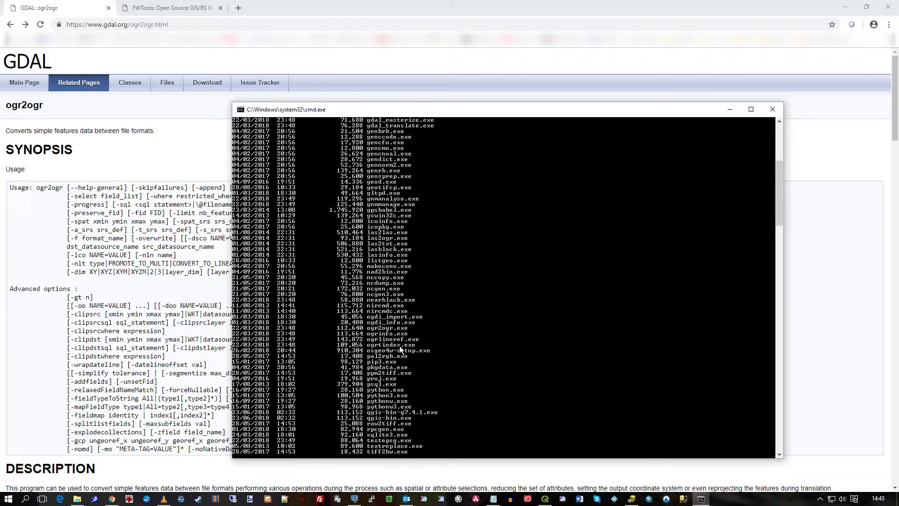
scroll(400, 349, down, 11)
scroll(402, 348, up, 5)
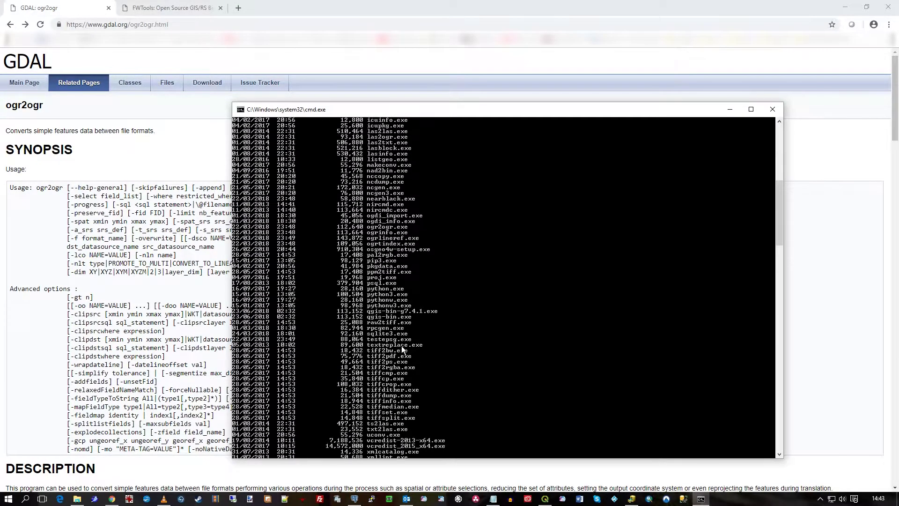
scroll(402, 349, up, 6)
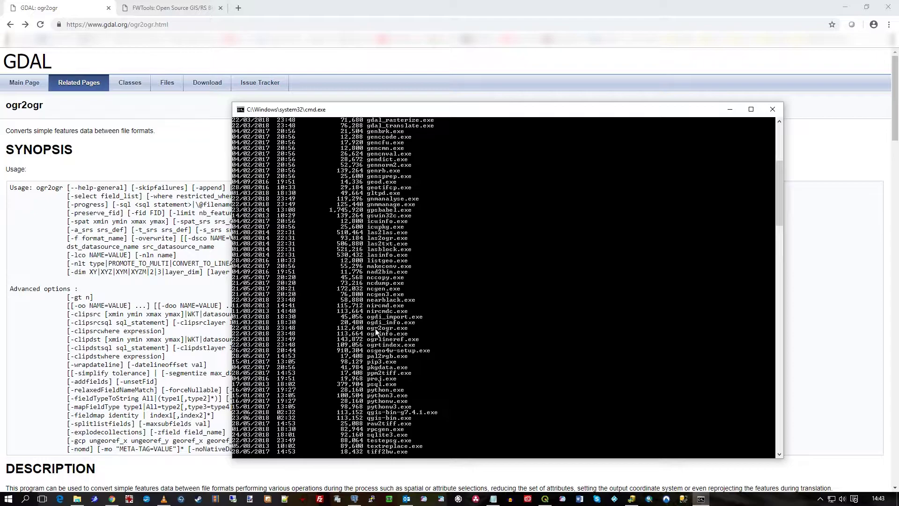
scroll(391, 338, down, 12)
scroll(390, 342, down, 3)
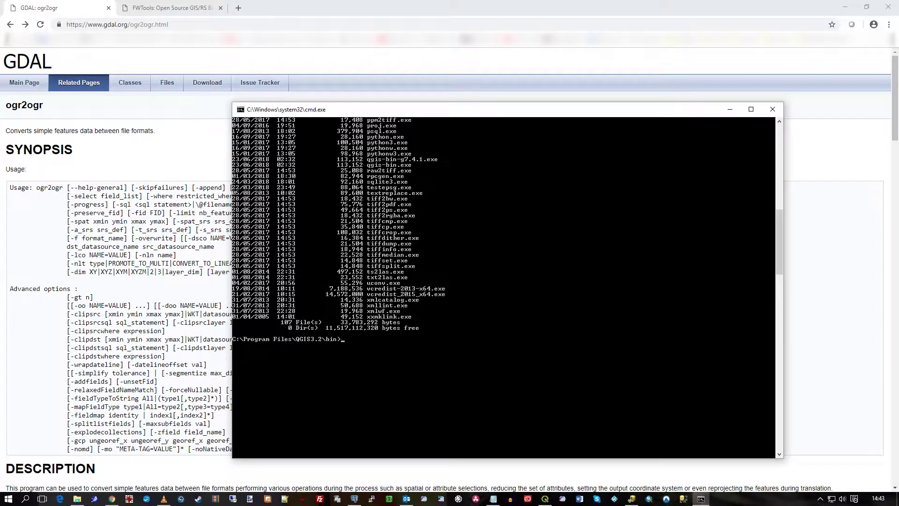
click(493, 498)
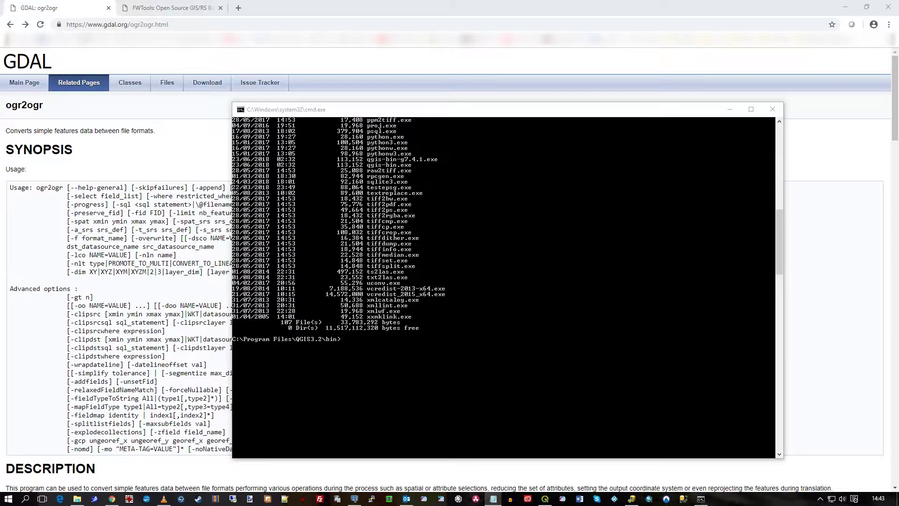
Paste the ogr2ogr -f "PostgreSQL" command loading c:\work\DistrictofColumbia.json into osm, then widen the console
click(350, 341)
key(ctrl+v)
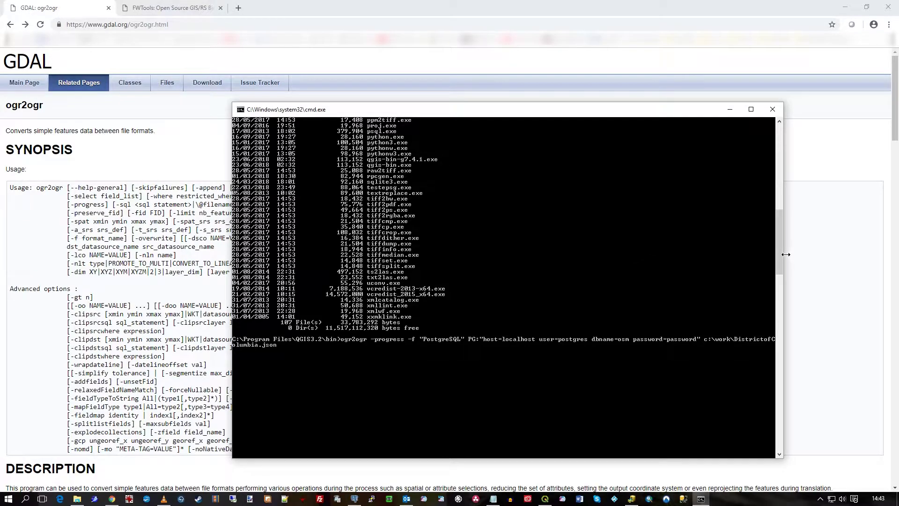
drag(786, 254, 852, 254)
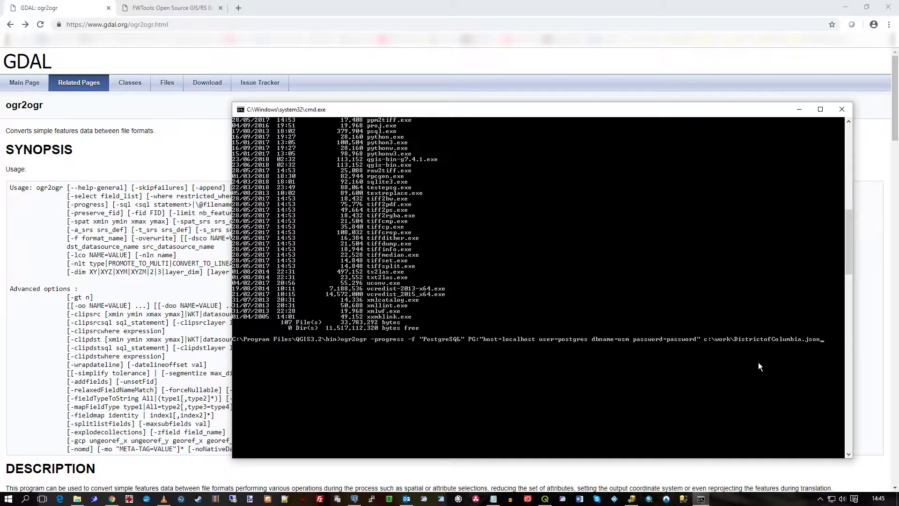
Show Tables (8) under osm's public schema in pgAdmin, then go back to the Command Prompt
click(355, 499)
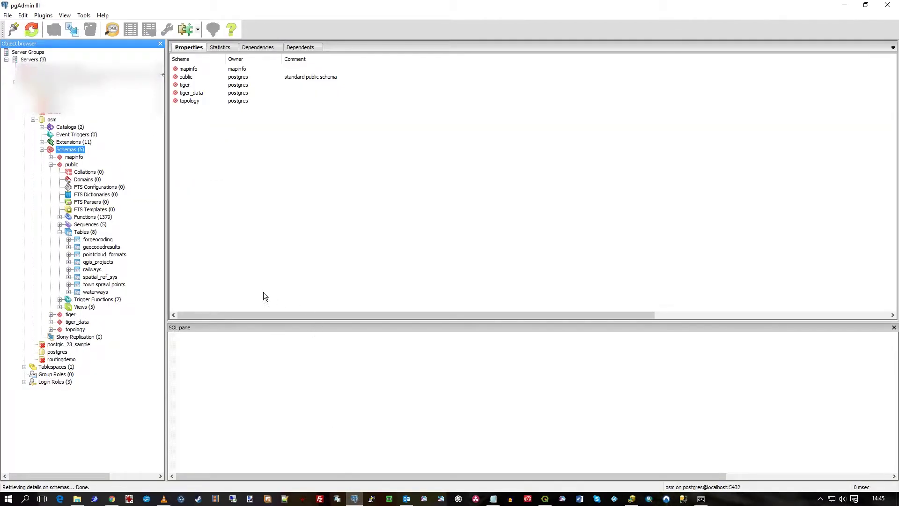
click(72, 165)
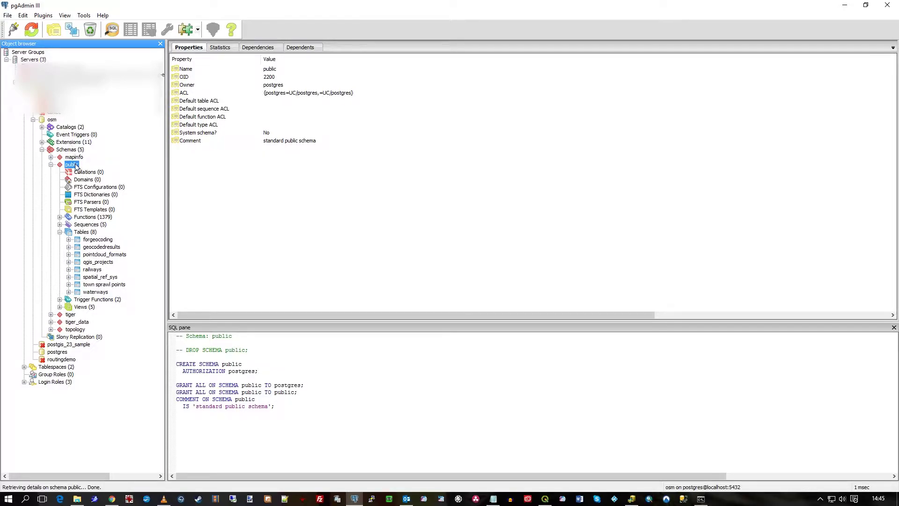
click(82, 232)
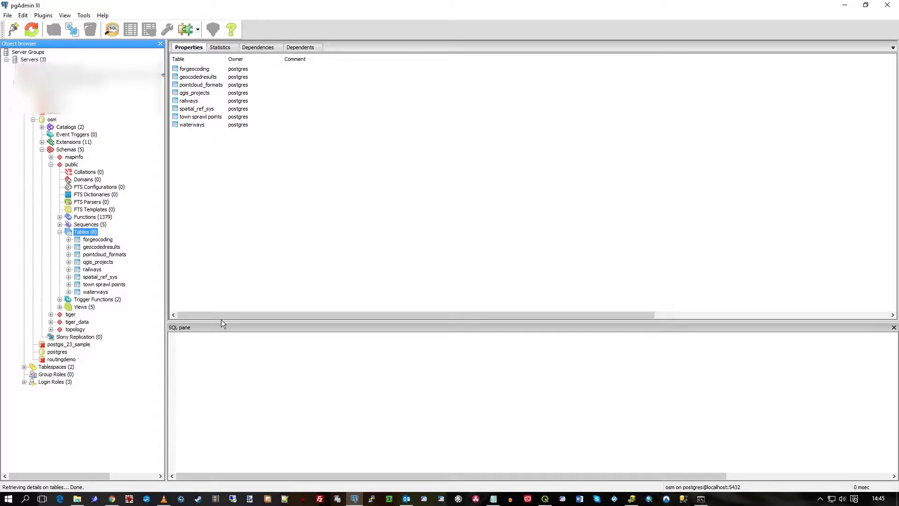
click(701, 499)
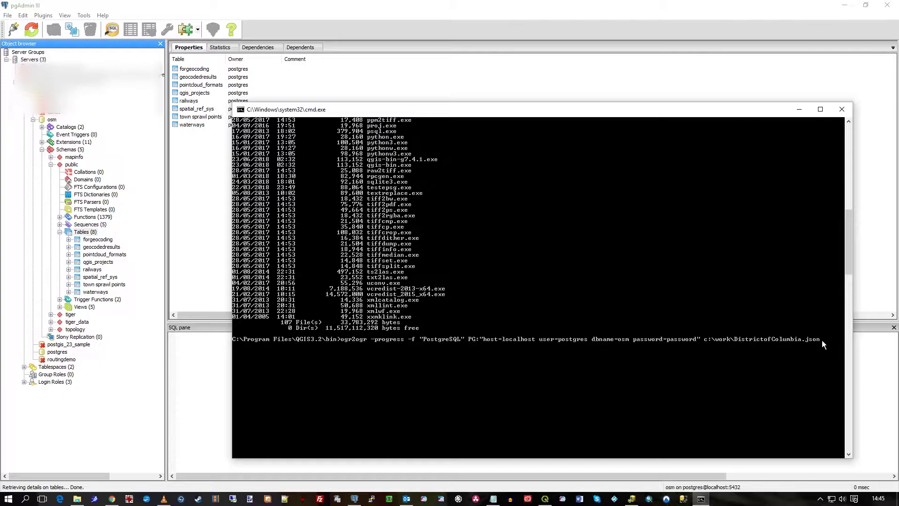
Run the ogr2ogr import and let its progress reach 100 - done
key(Return)
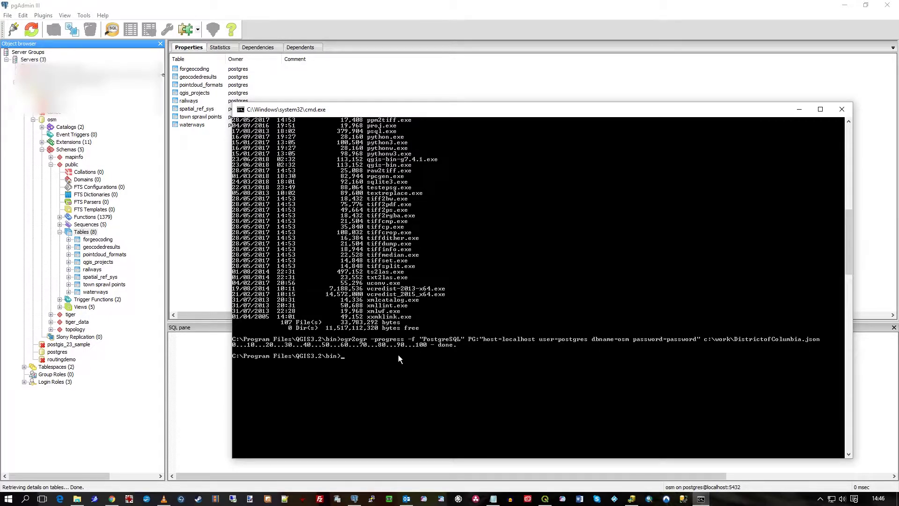
Refresh pgAdmin's Tables, check districtofcolumbia shows 116660 rows, then switch to QGIS
click(319, 13)
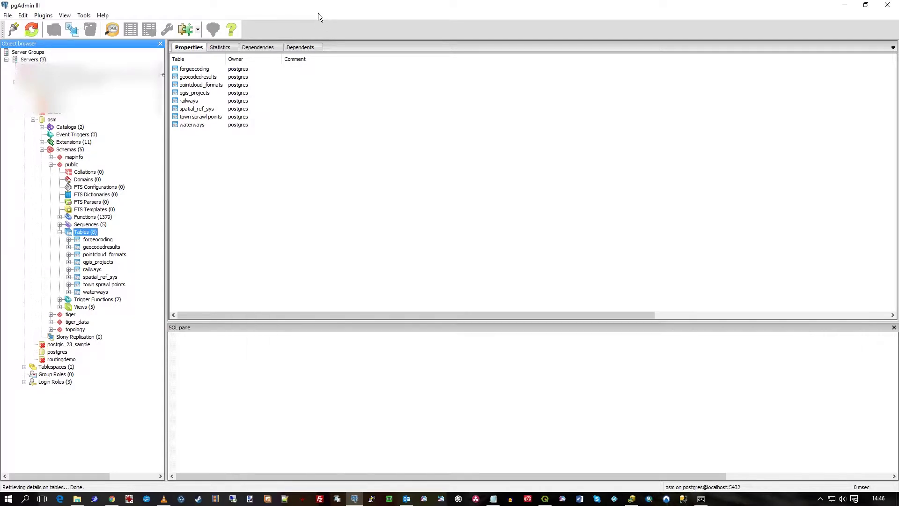
right_click(98, 234)
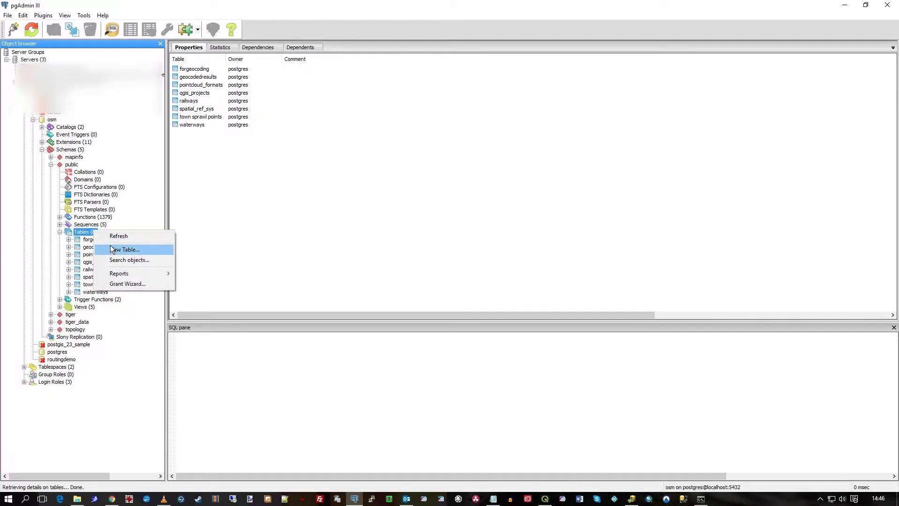
click(107, 236)
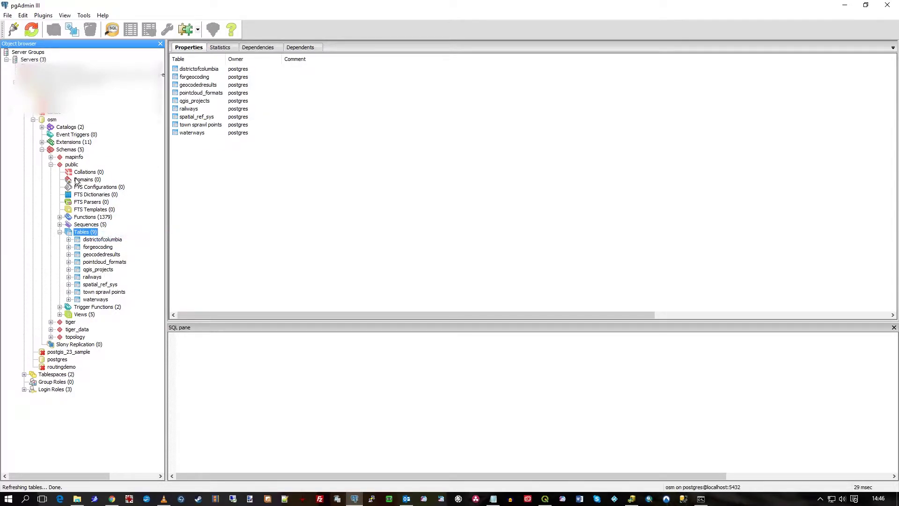
click(79, 242)
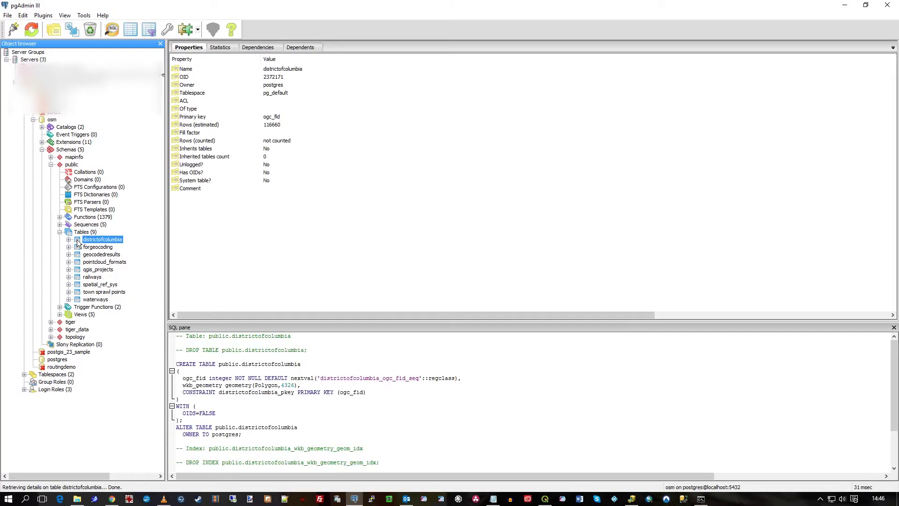
click(545, 499)
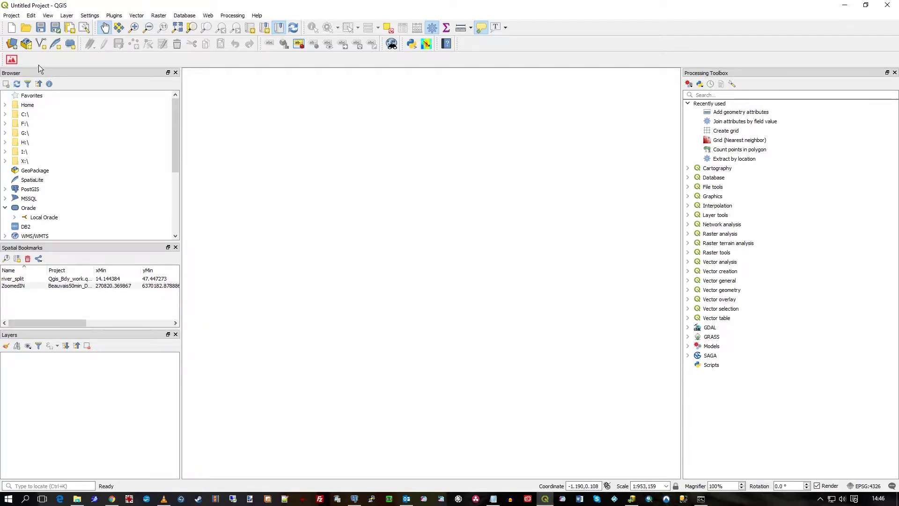
Add the districtofcolumbia table from PostGIS > osm_training to the map via the Browser
scroll(88, 194, down, 3)
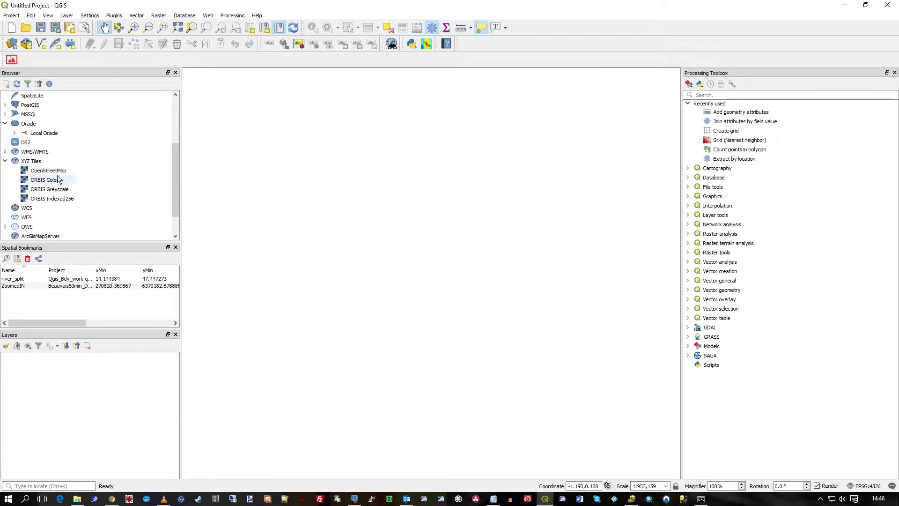
scroll(28, 181, up, 1)
click(6, 133)
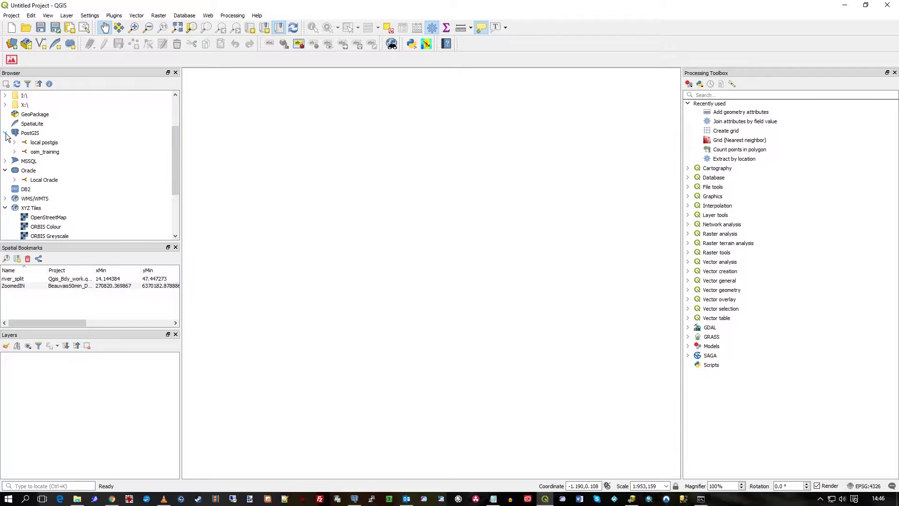
click(15, 151)
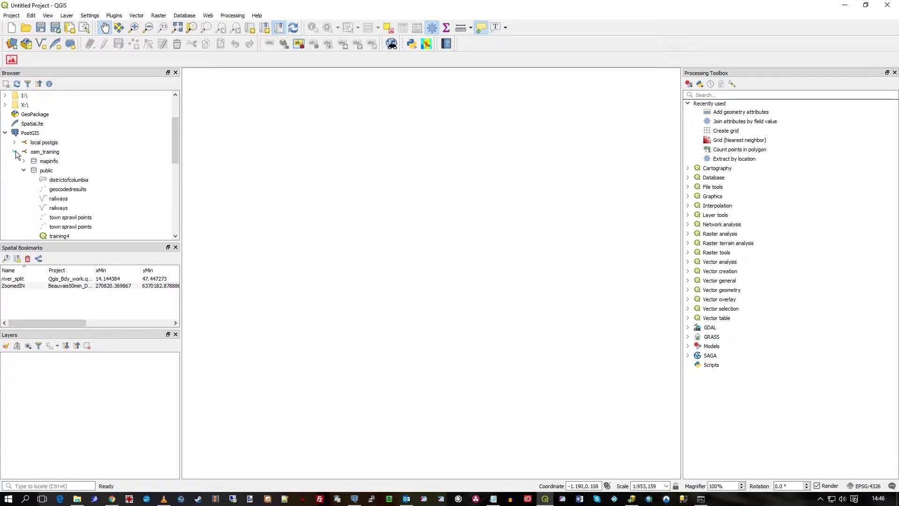
click(58, 182)
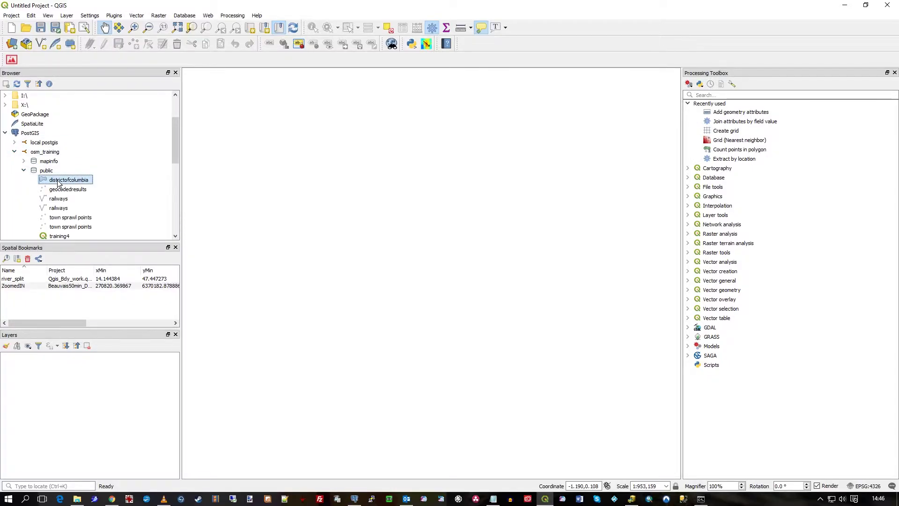
double_click(55, 182)
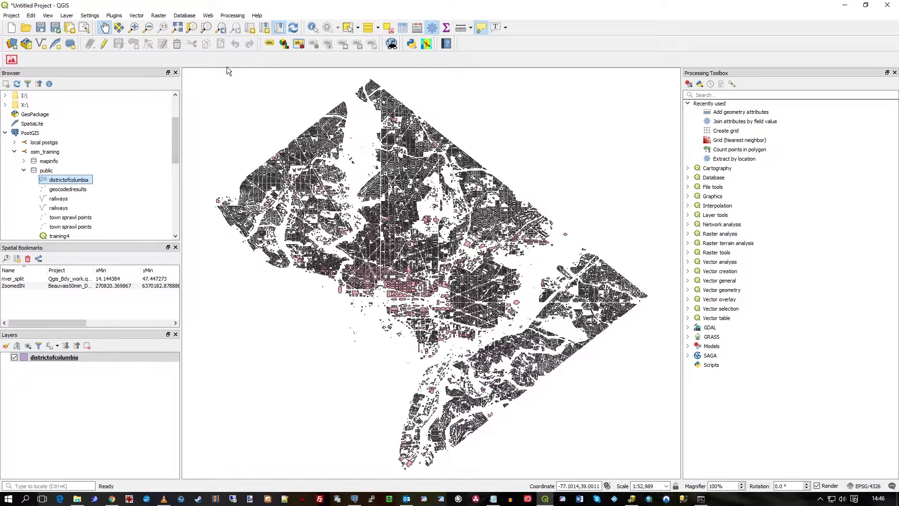
Zoom into a few city blocks, identify building feature 70831, view its form, and close the panels
click(134, 28)
drag(246, 165, 494, 310)
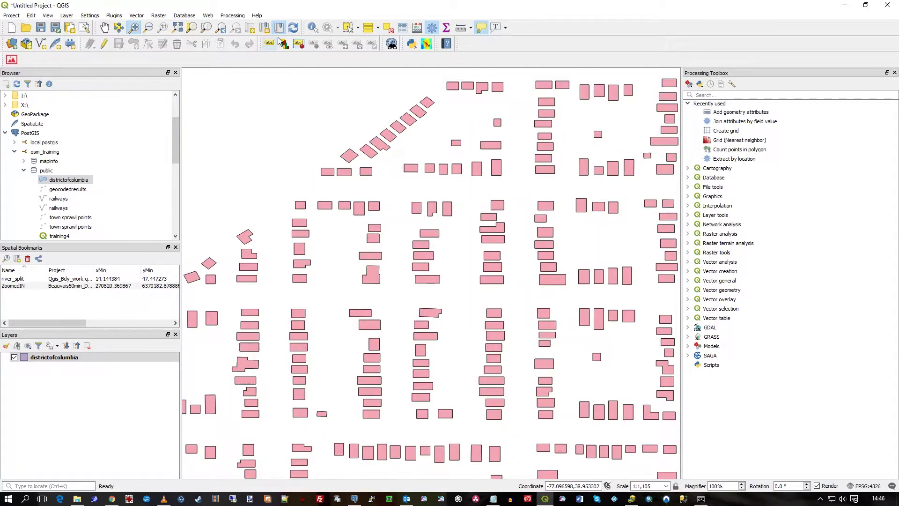
click(313, 27)
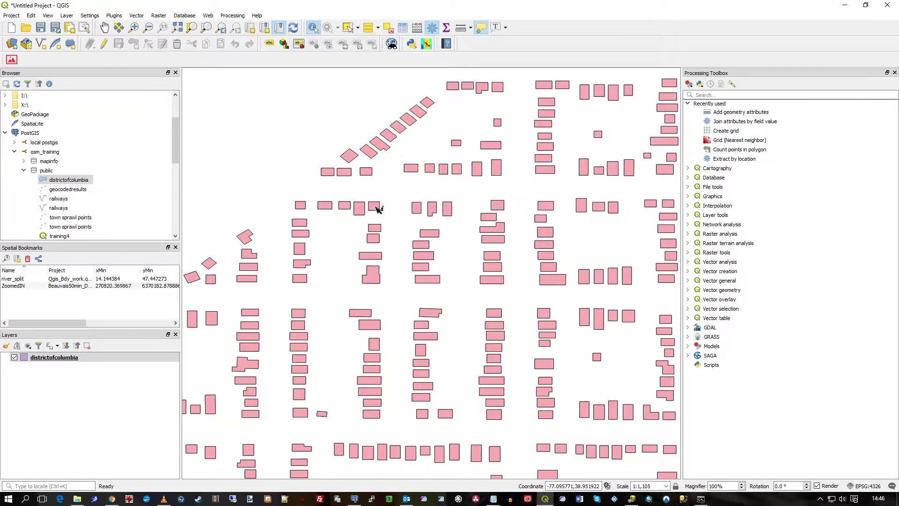
click(376, 206)
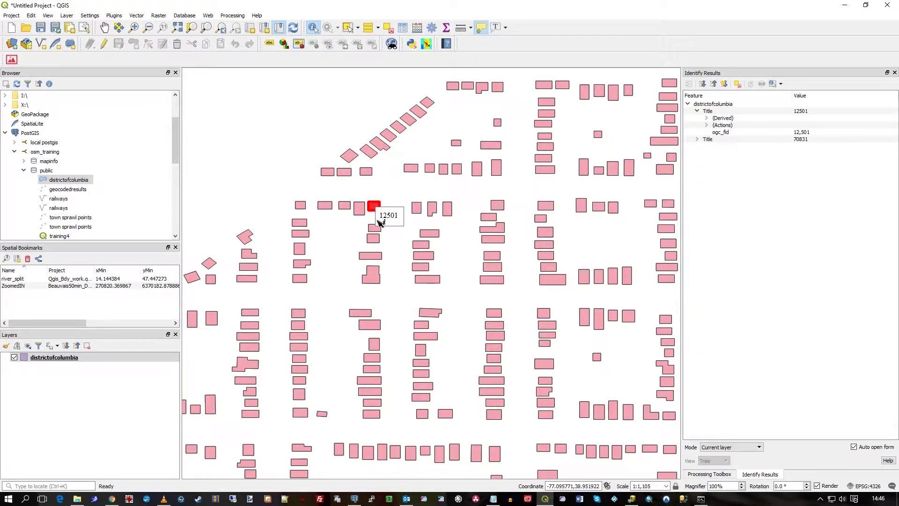
click(698, 140)
click(707, 153)
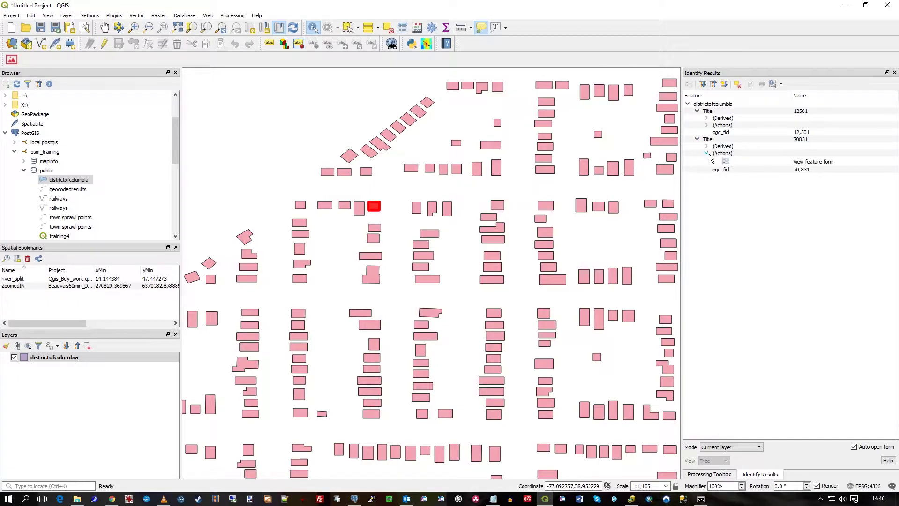
click(734, 162)
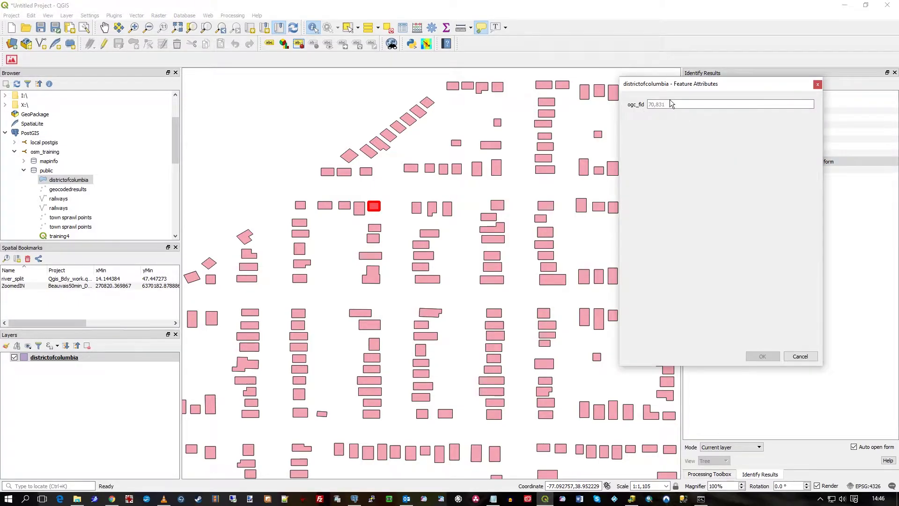
click(798, 356)
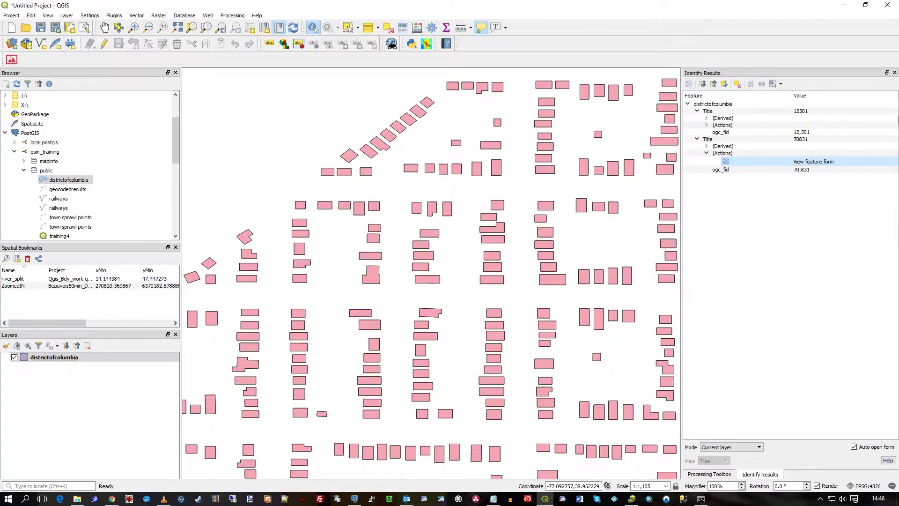
click(894, 72)
click(895, 73)
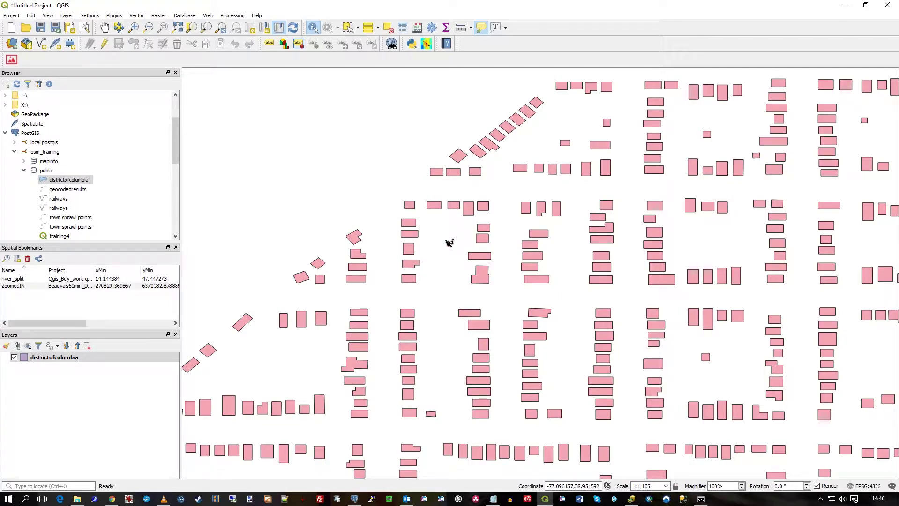
In ArcCatalog, review the Local_PostgresOSM.sde connection properties without changes
click(632, 500)
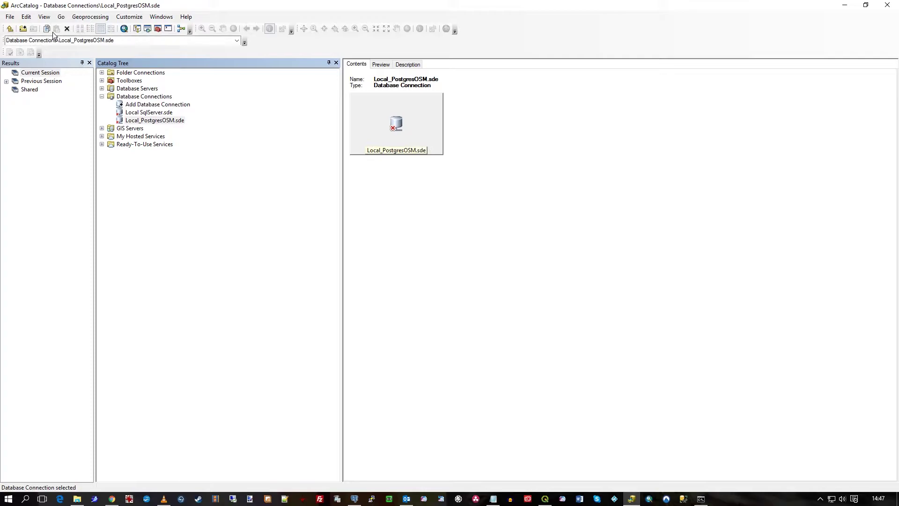
right_click(139, 122)
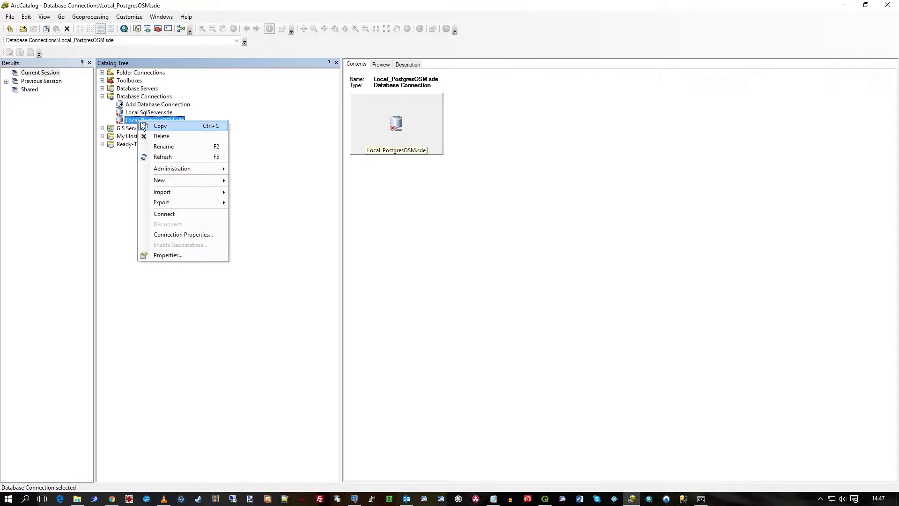
click(176, 231)
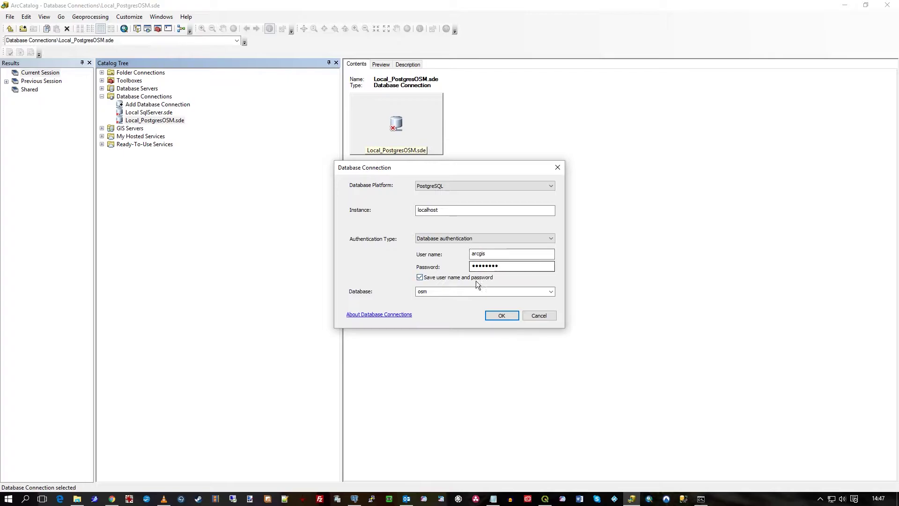
click(538, 318)
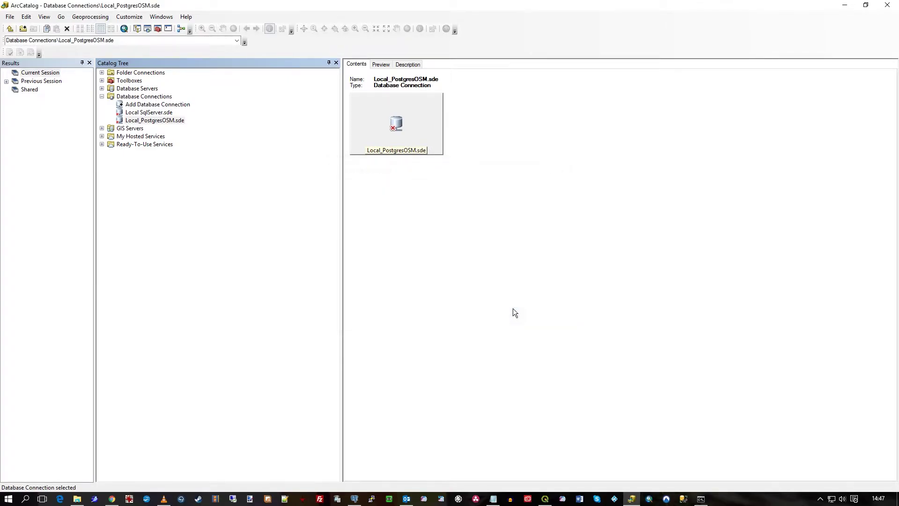
Connect to Local_PostgresOSM.sde, preview osm.public.districtofcolumbia as a map, then return to QGIS
click(153, 120)
double_click(155, 124)
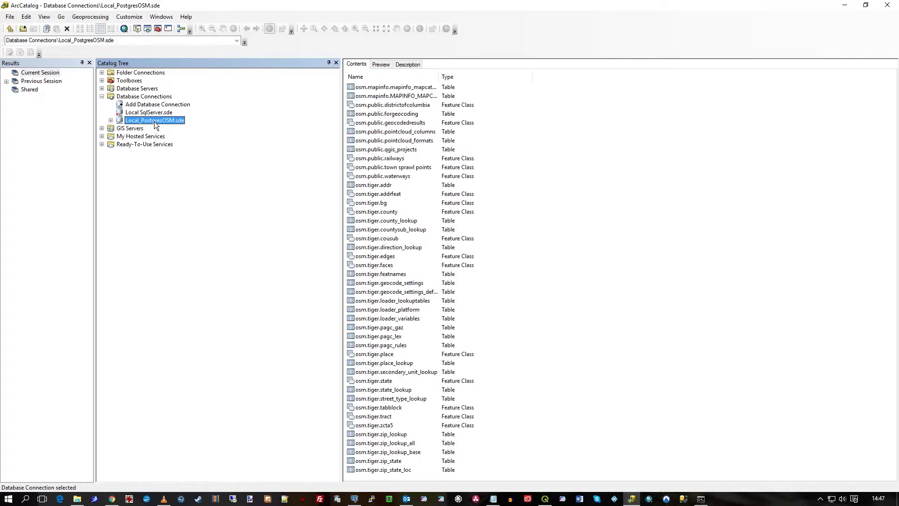
click(362, 106)
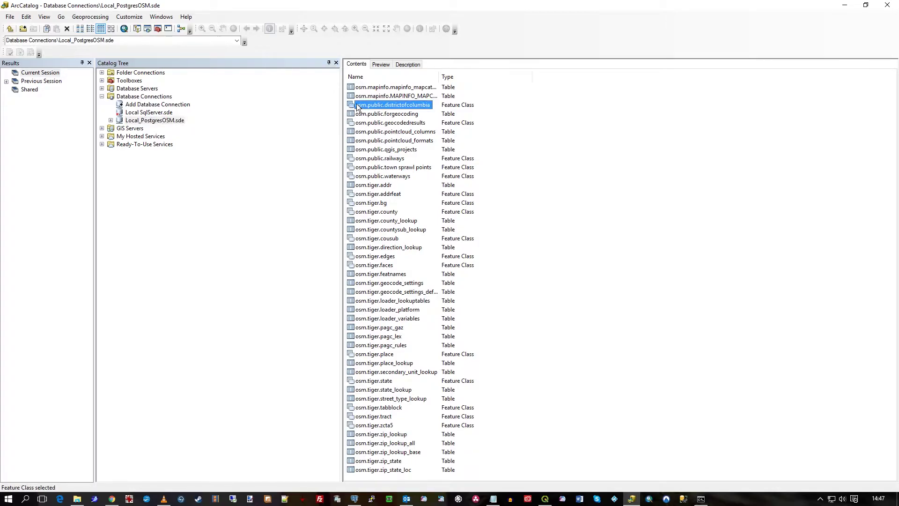
click(111, 121)
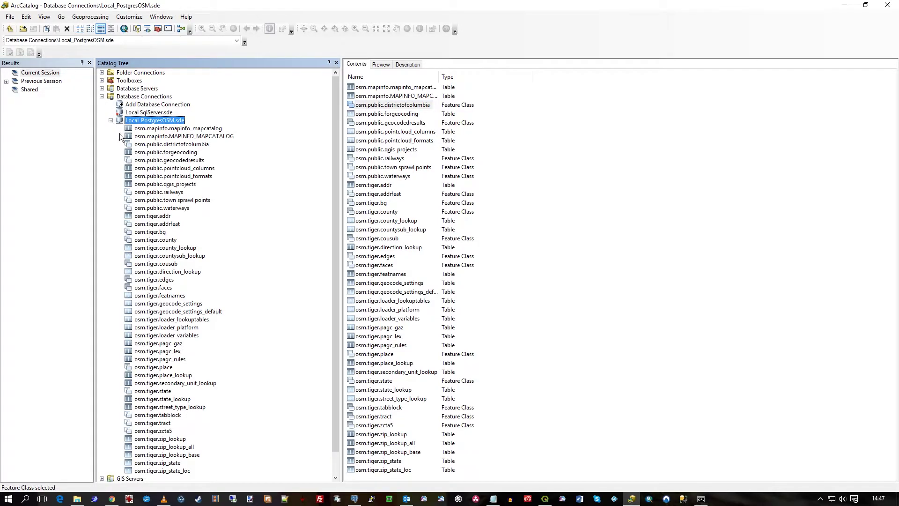
click(135, 153)
click(138, 145)
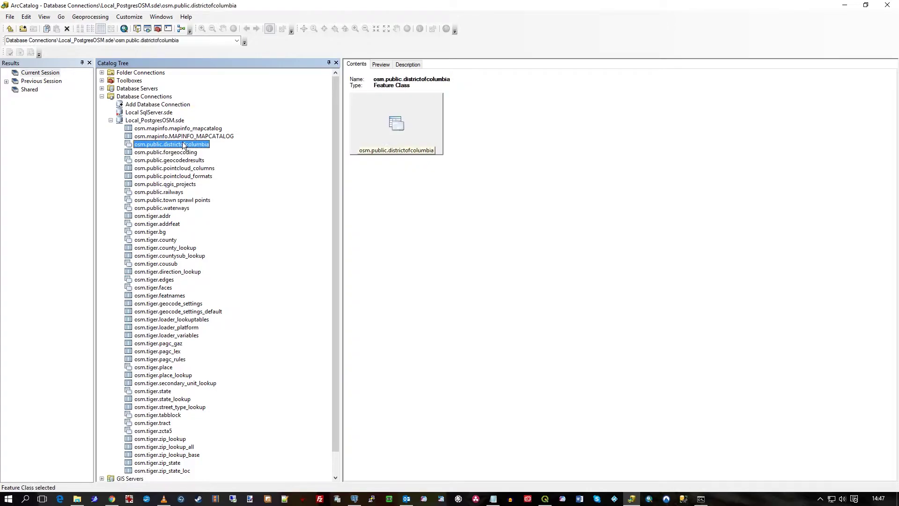
click(382, 64)
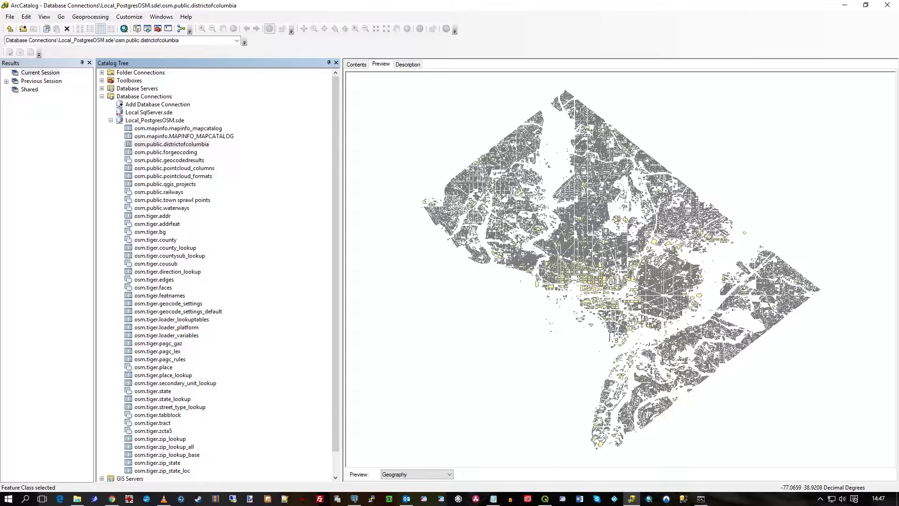
click(518, 240)
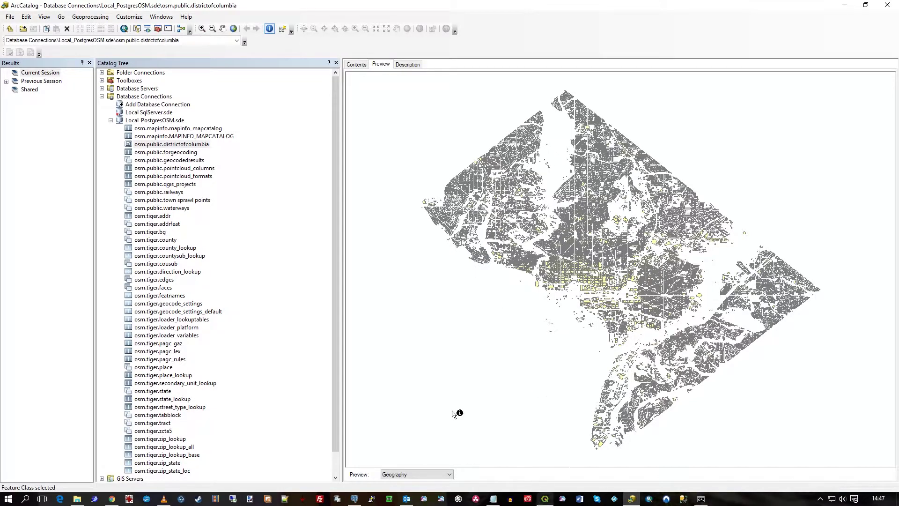
click(632, 500)
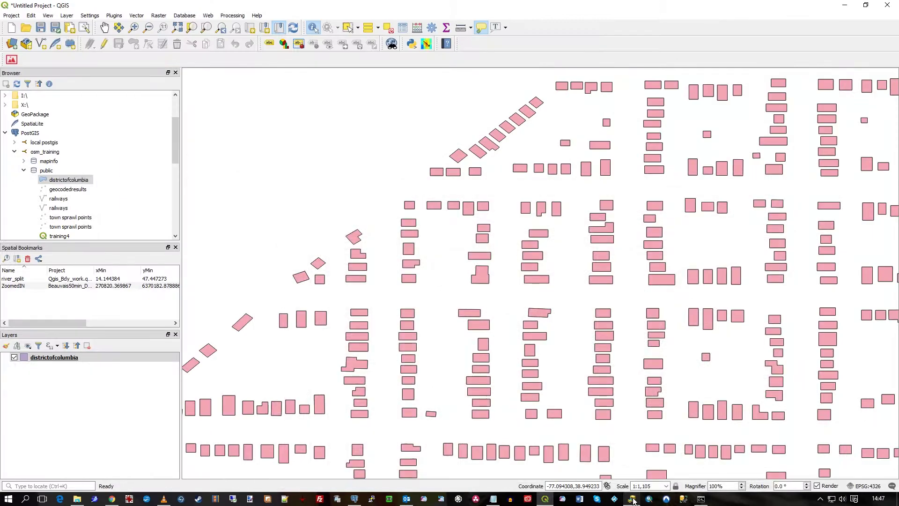
Collapse and disconnect the Local_PostgresOSM.sde connection in ArcCatalog, then minimize ArcCatalog
click(545, 499)
click(546, 500)
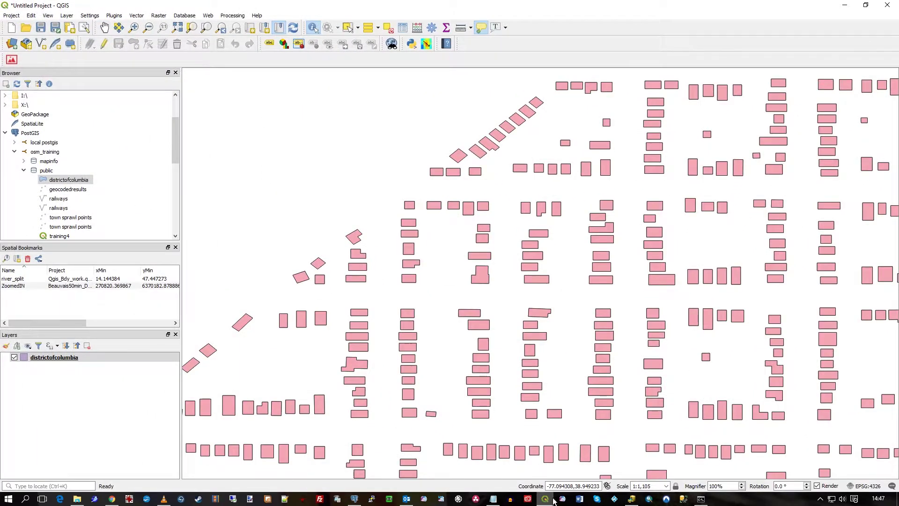
click(632, 500)
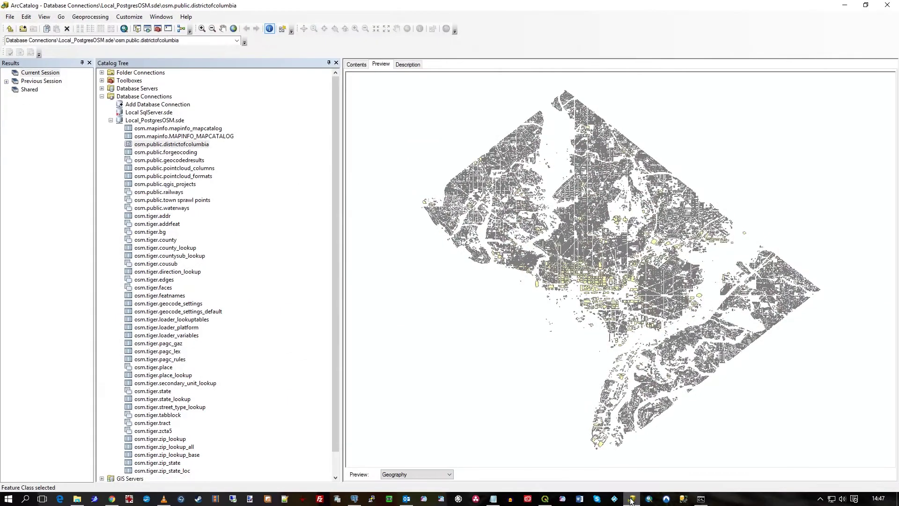
click(111, 120)
right_click(128, 120)
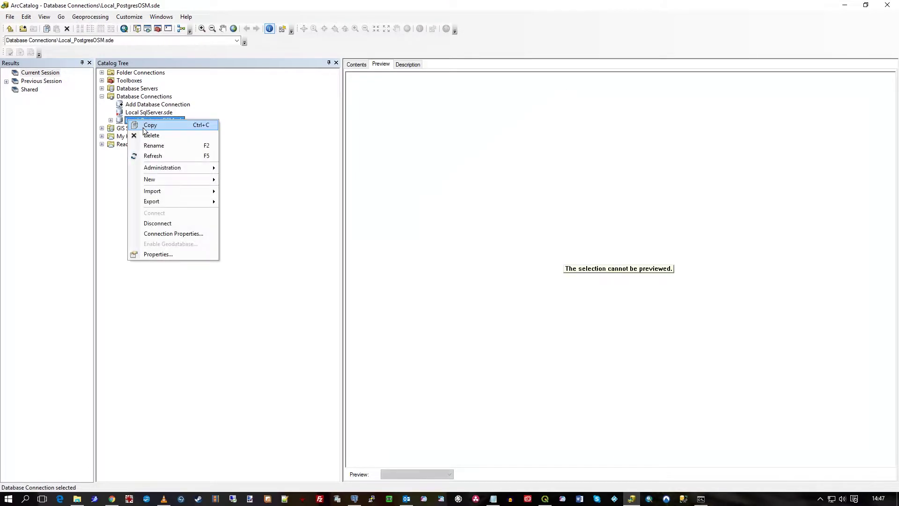
click(172, 224)
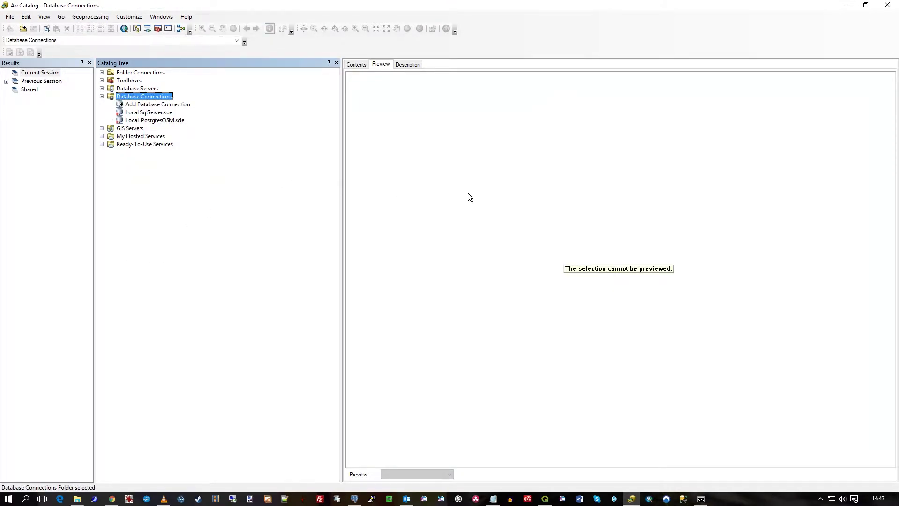
click(843, 6)
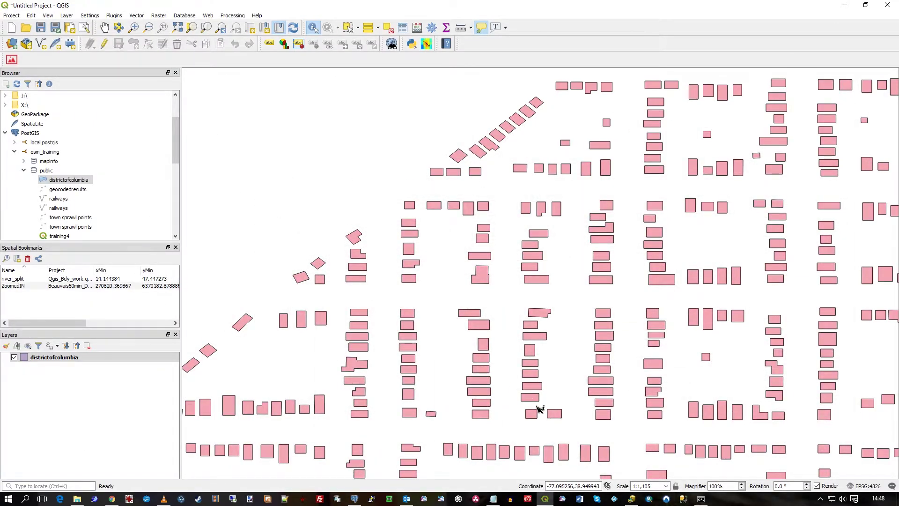
Bring up the Command Prompt, glance over the ogr2ogr page in Chrome, then minimize Chrome
click(701, 499)
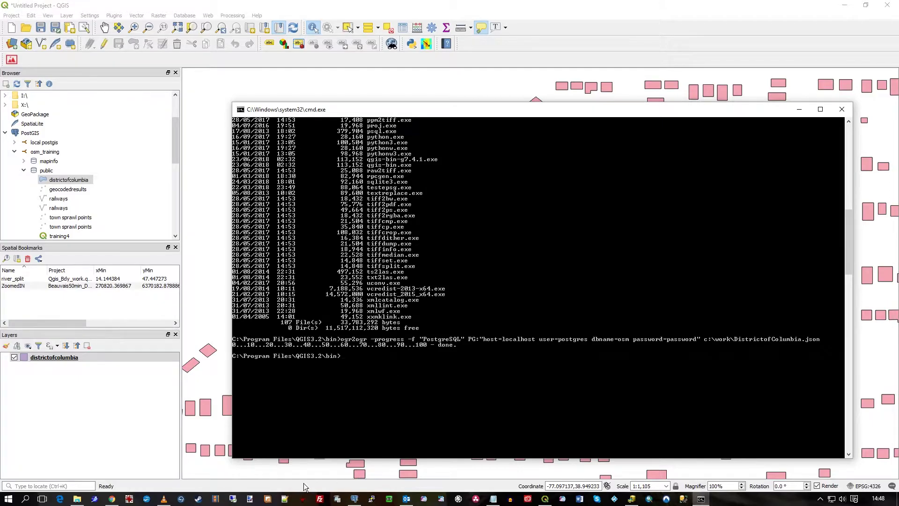
mouse_move(115, 502)
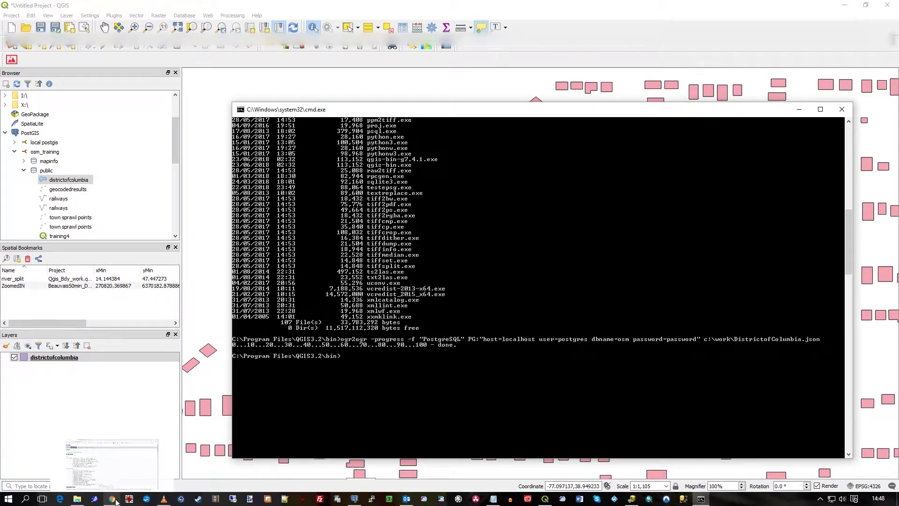
click(115, 475)
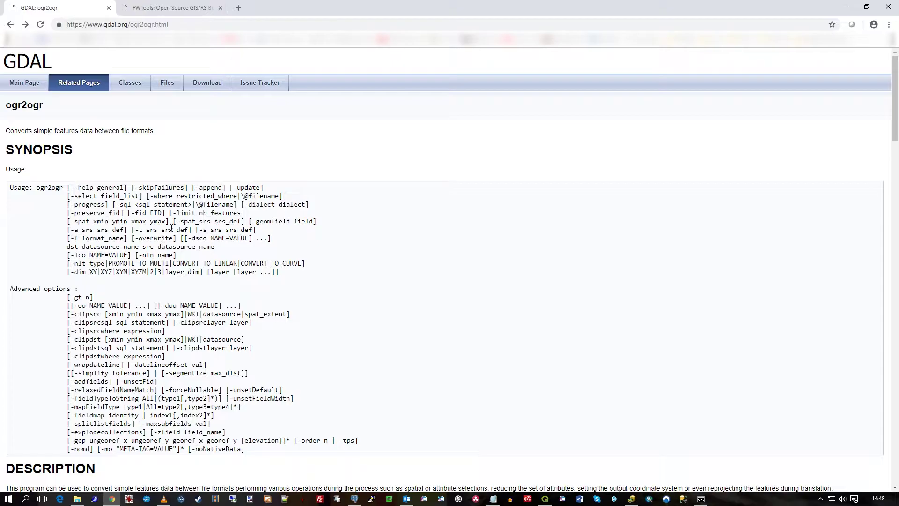
scroll(165, 333, down, 15)
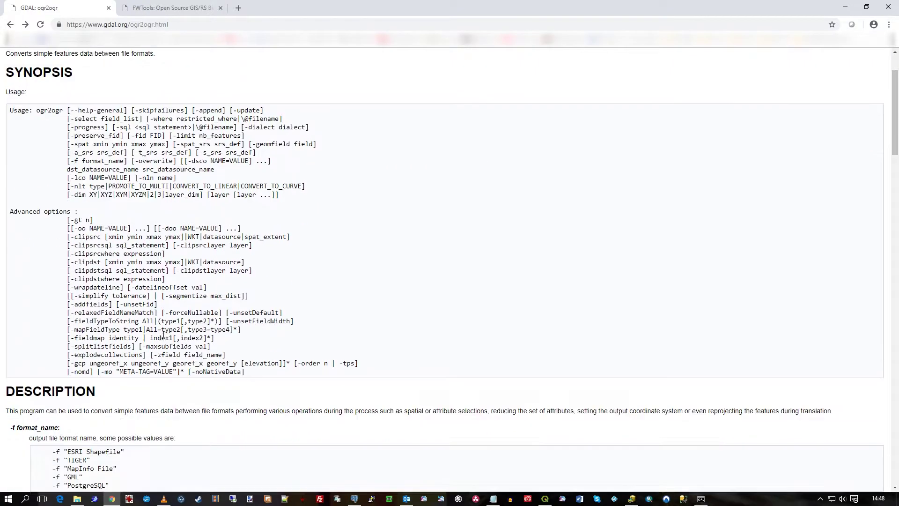
scroll(173, 334, down, 8)
scroll(172, 325, up, 20)
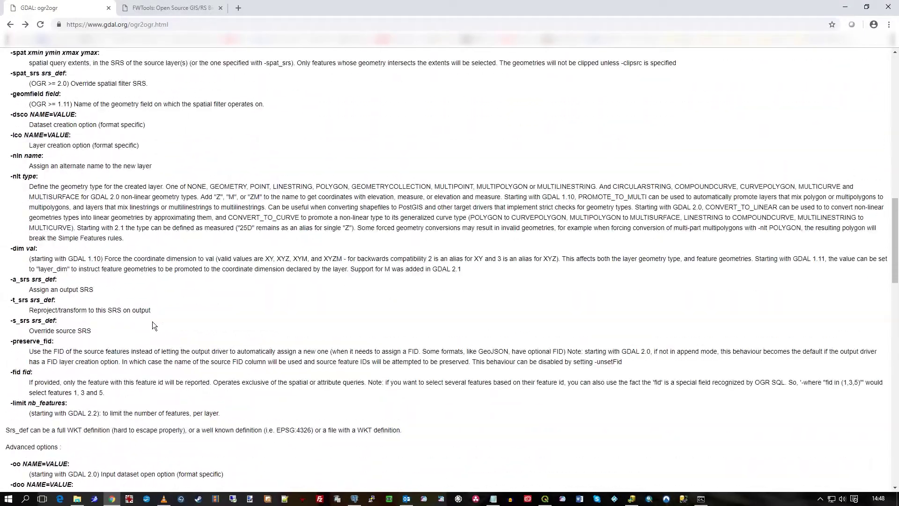
scroll(153, 321, up, 2)
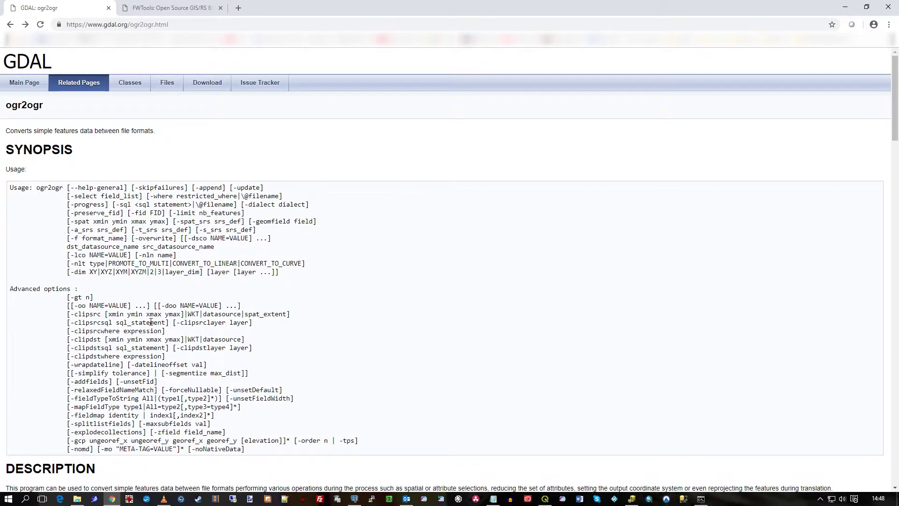
click(848, 8)
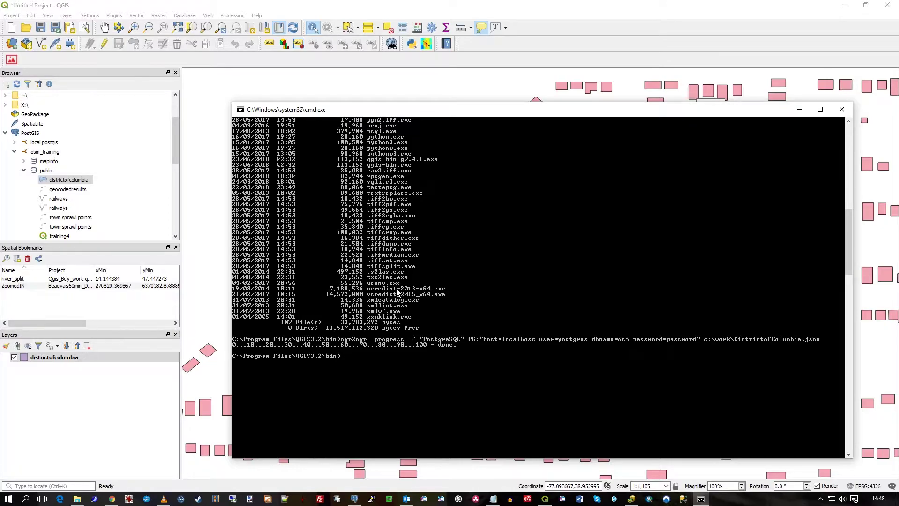
Delete the districtofcolumbia table from the database through the QGIS Browser, confirming with Yes
click(544, 8)
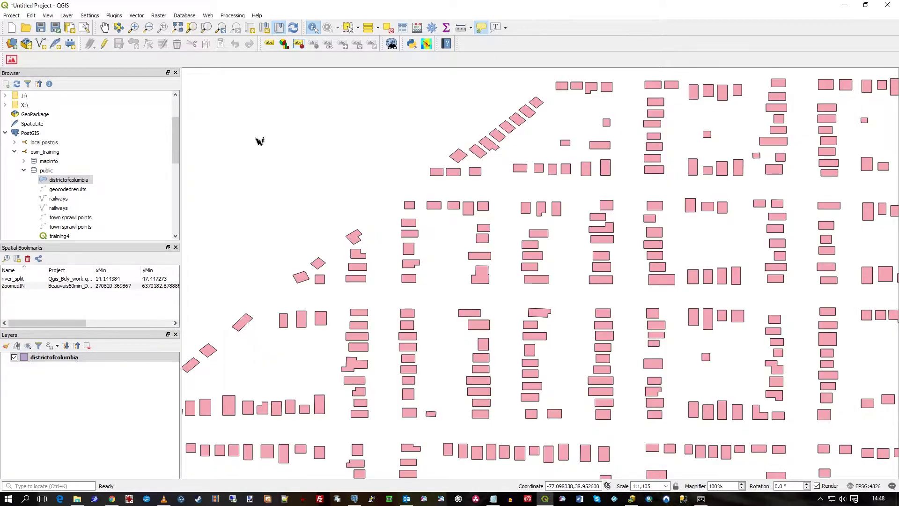
right_click(66, 183)
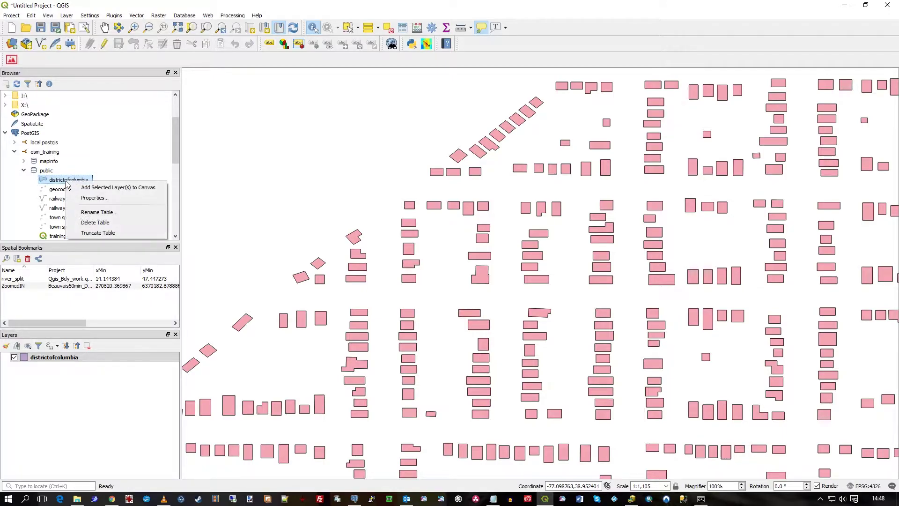
click(114, 222)
click(477, 258)
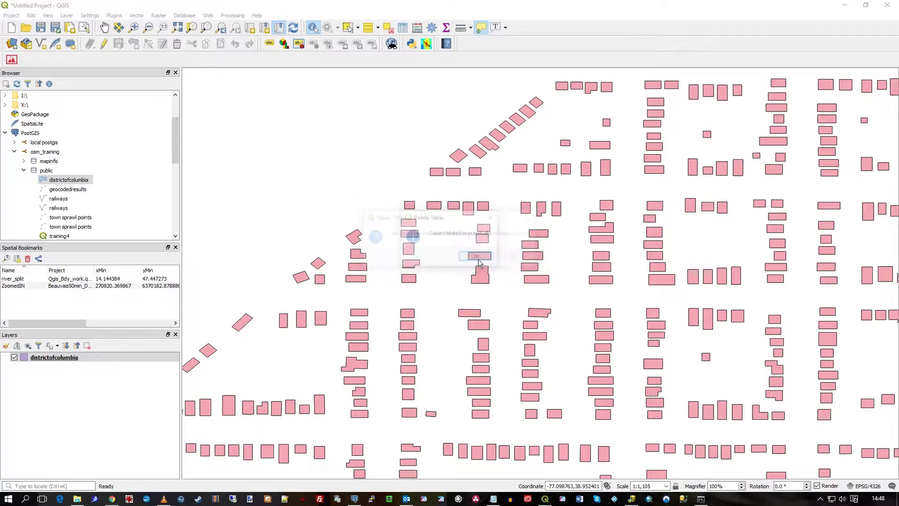
click(476, 258)
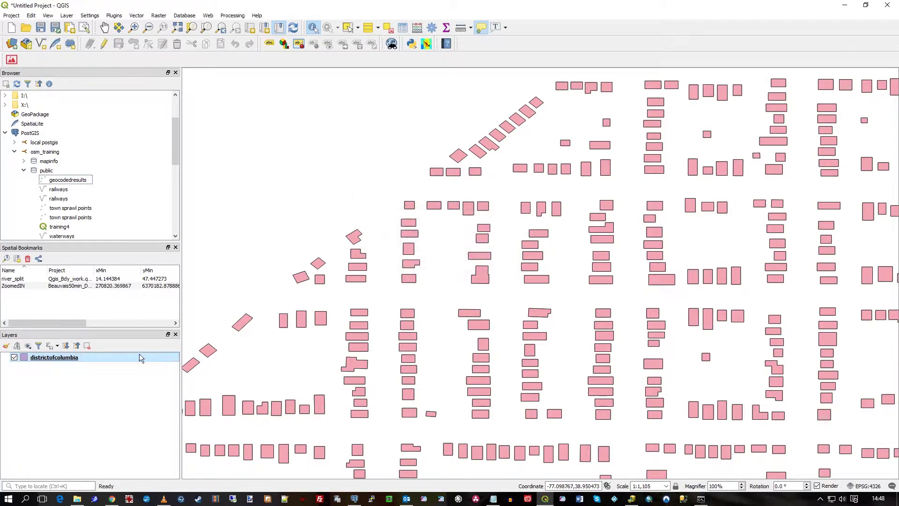
Remove the districtofcolumbia layer from the project and refresh pgAdmin's Tables to confirm it's gone
right_click(73, 361)
click(124, 254)
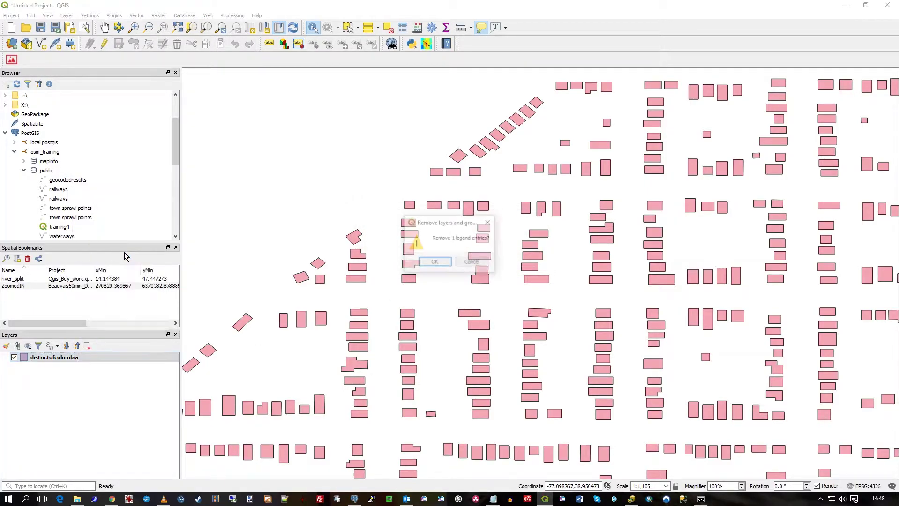
click(438, 261)
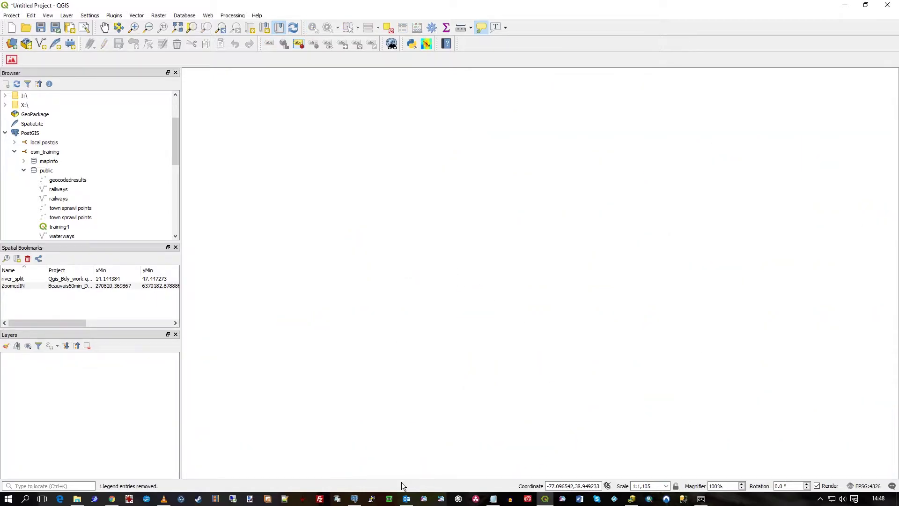
click(354, 499)
right_click(86, 233)
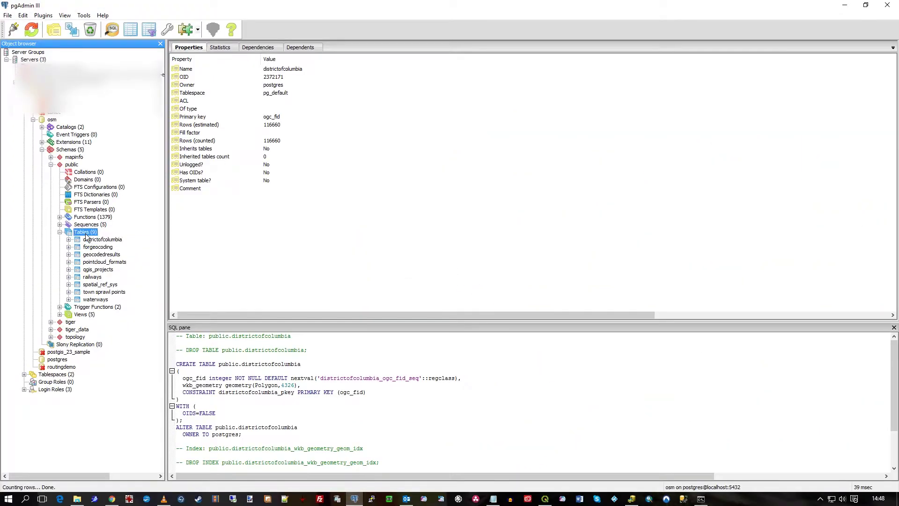
click(111, 239)
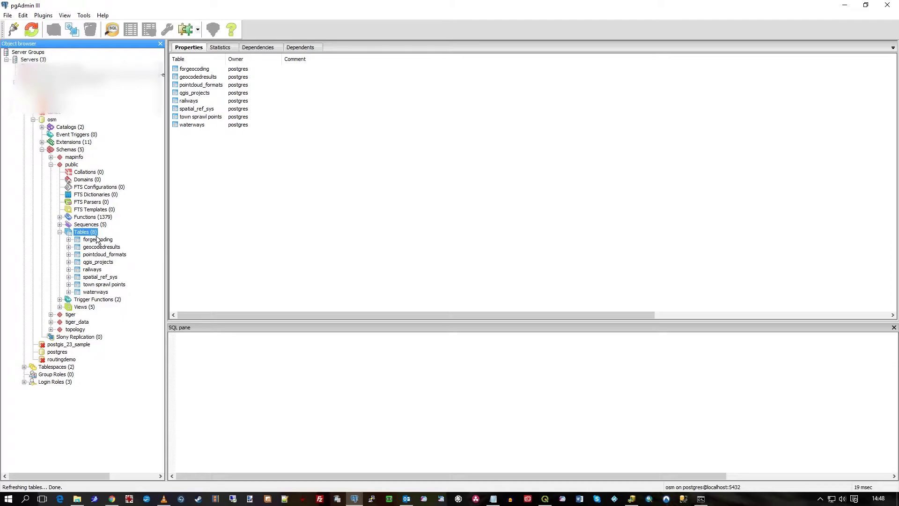
click(545, 499)
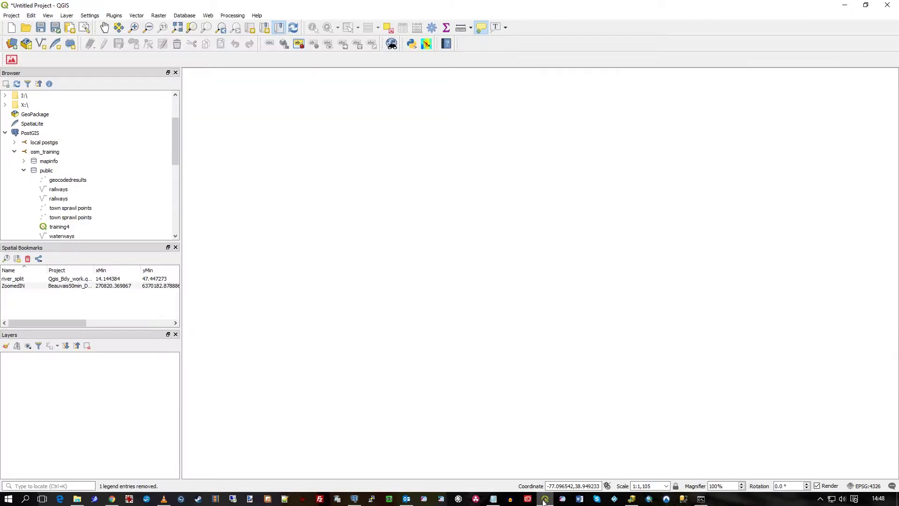
Check the earlier ogr2ogr import command in the Command Prompt, then return to QGIS
click(184, 15)
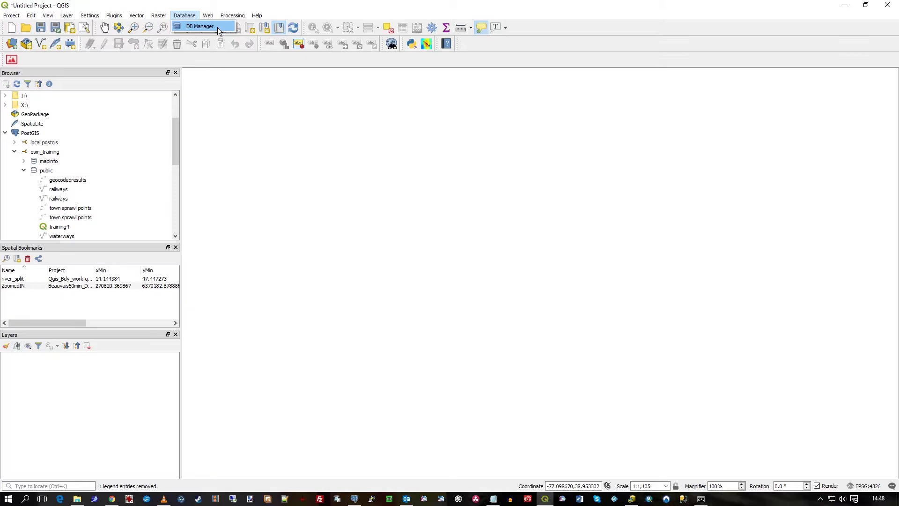
click(701, 499)
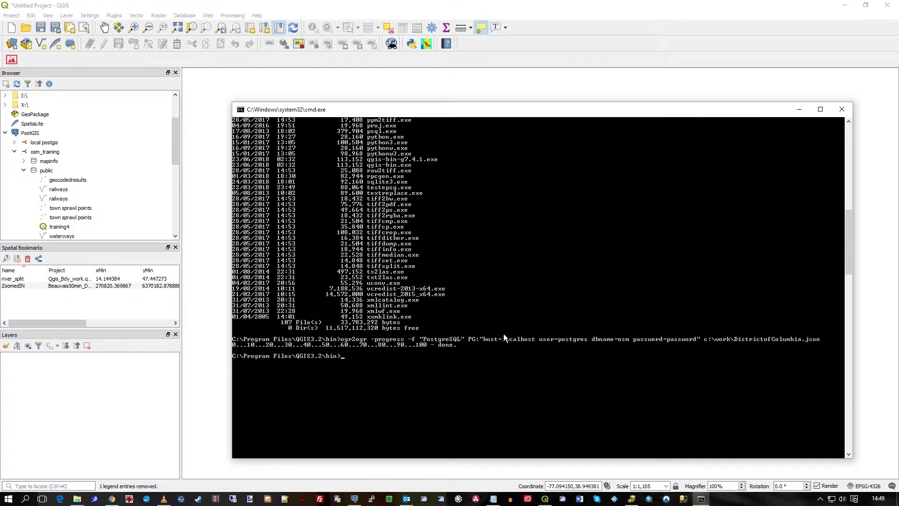
click(517, 4)
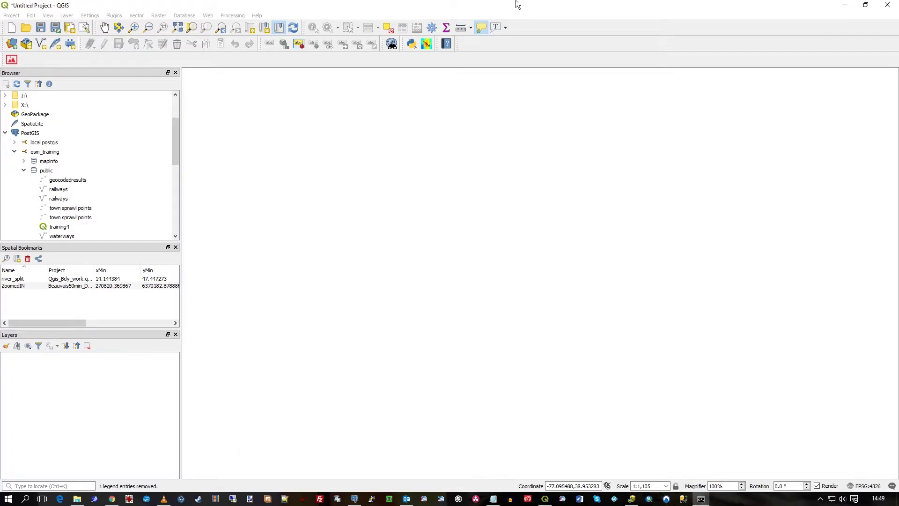
Open DB Manager and expand PostGIS > osm_training > public to list its tables
click(186, 16)
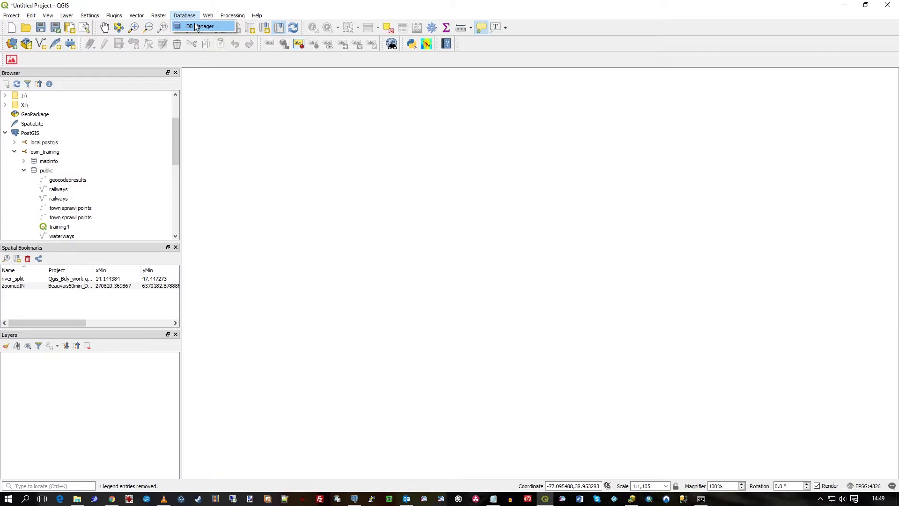
click(196, 27)
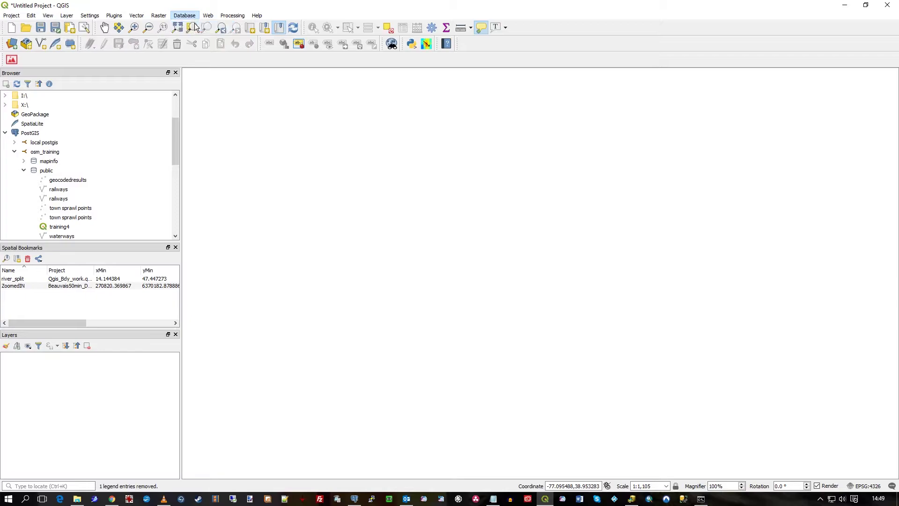
double_click(180, 152)
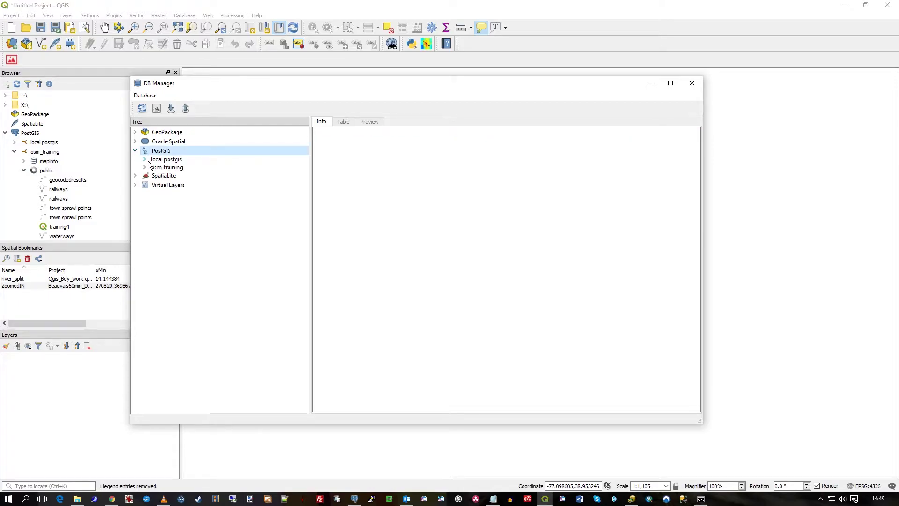
double_click(148, 167)
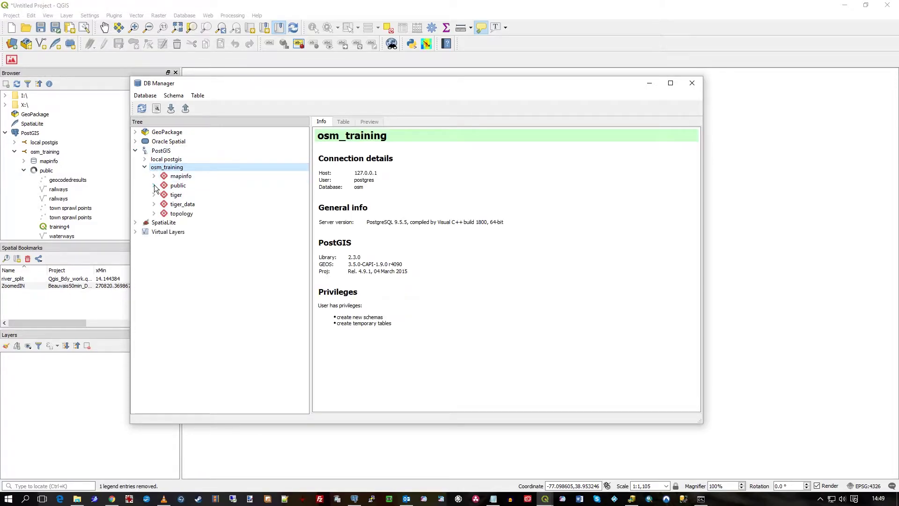
double_click(174, 186)
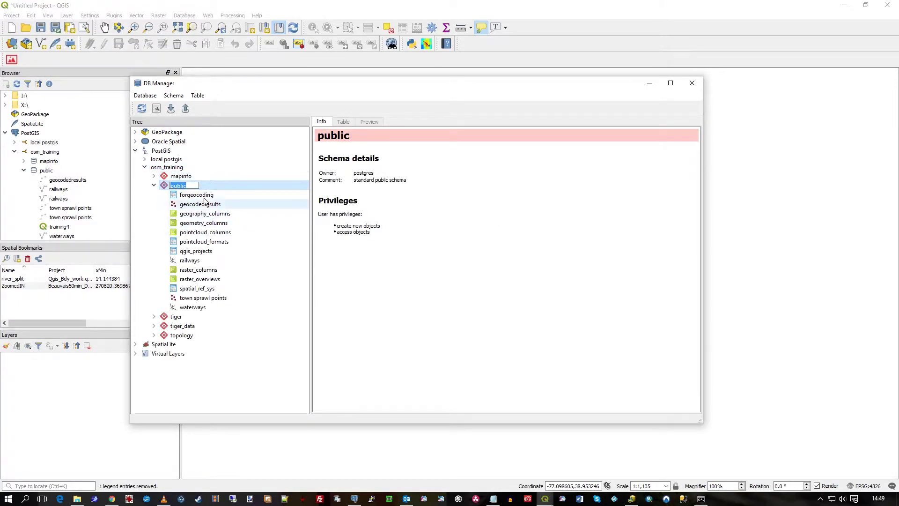
click(167, 187)
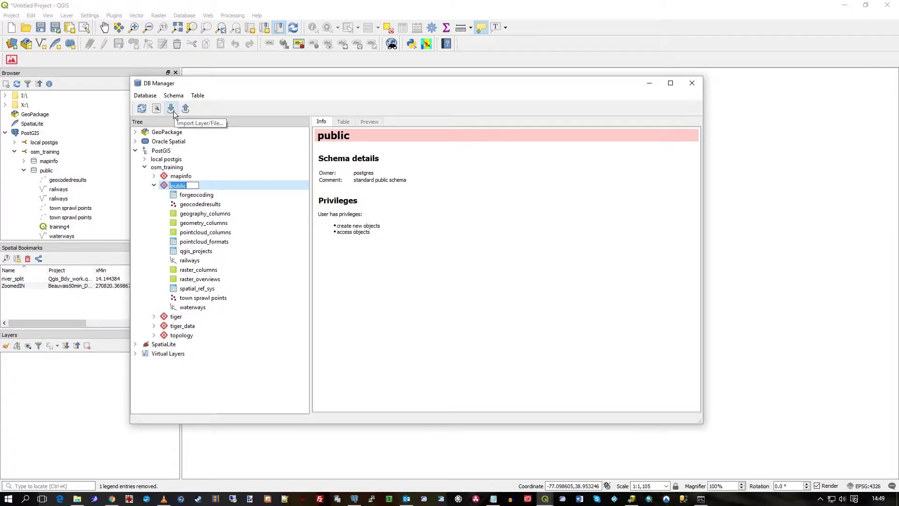
Import c:\work\DistrictofColumbia.json into schema public as table doc_builds, with a spatial index
click(172, 108)
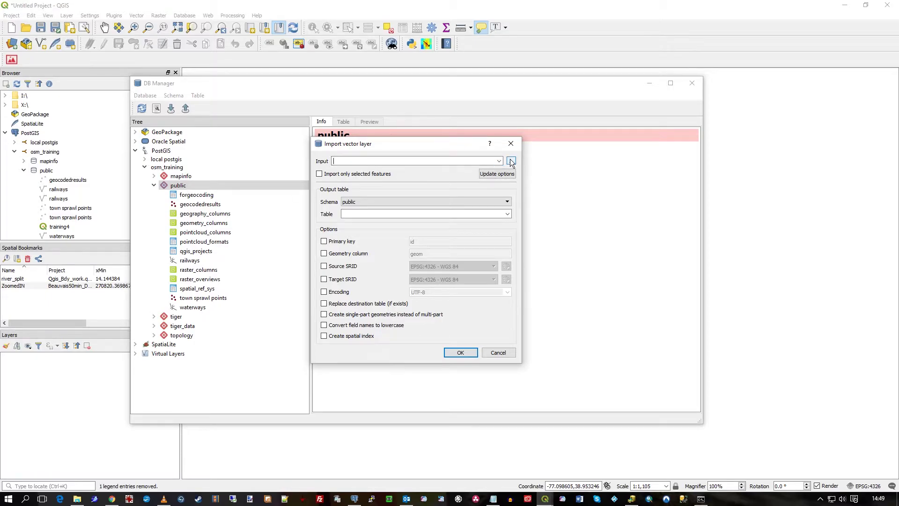
text(c:)
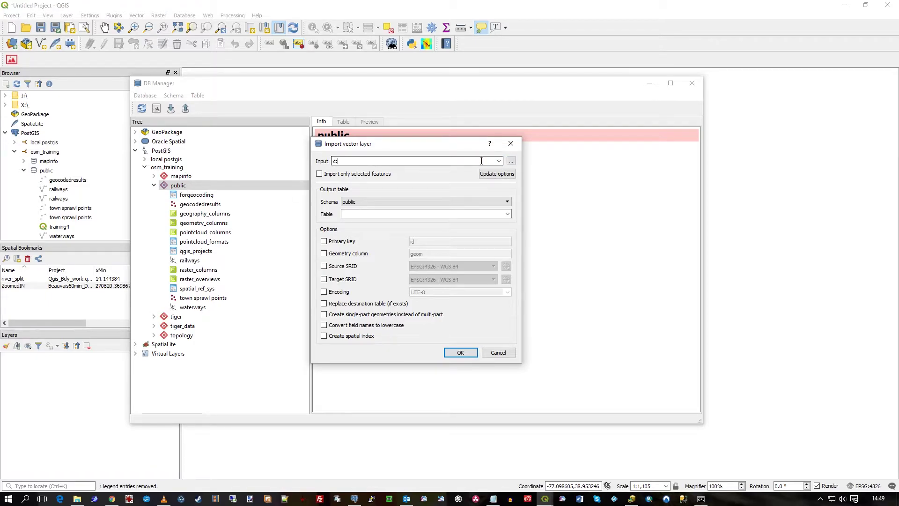
text(\)
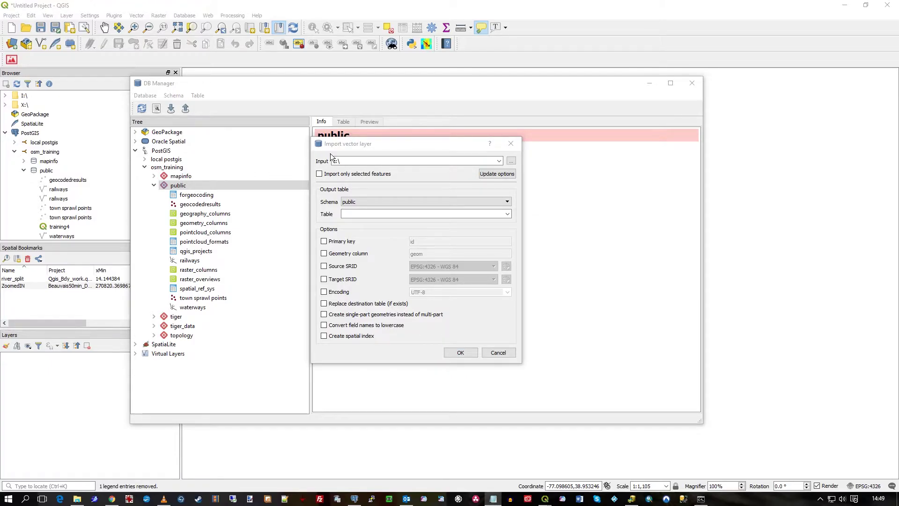
text(work\DistrictofColumbia.json)
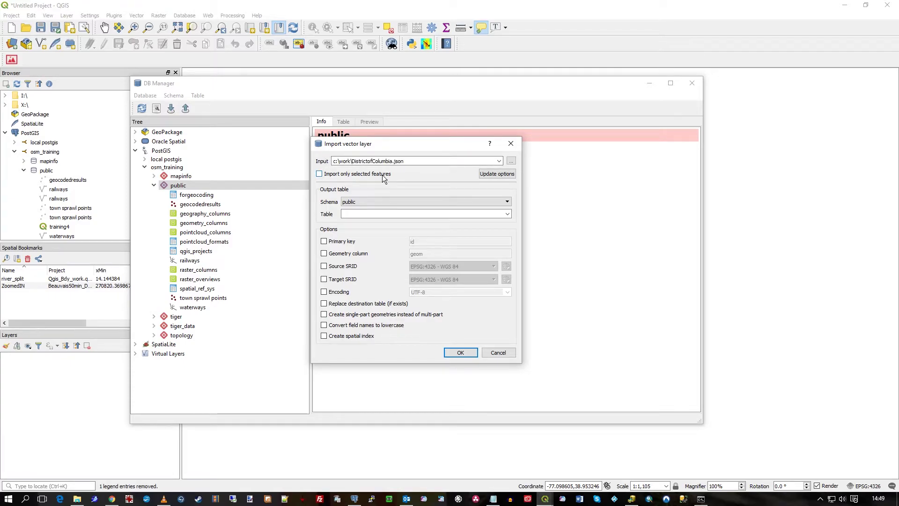
click(491, 216)
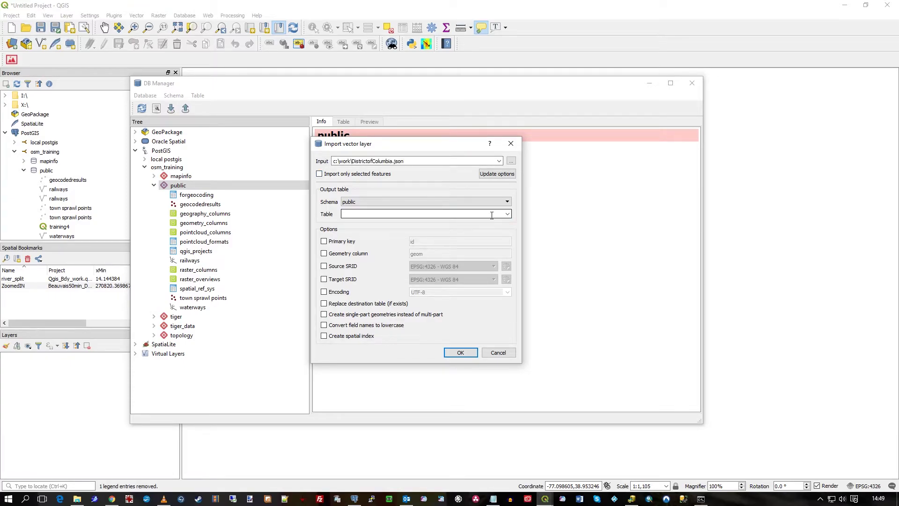
text(doc_builds)
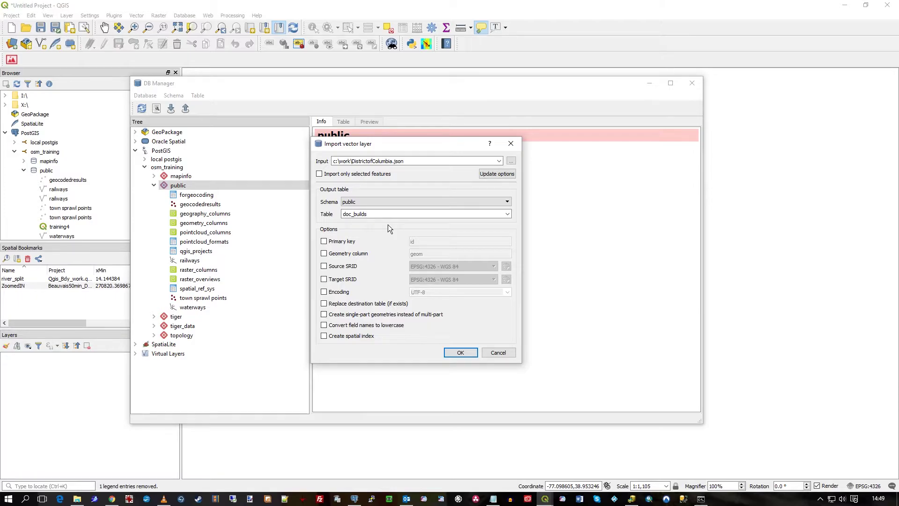
click(348, 336)
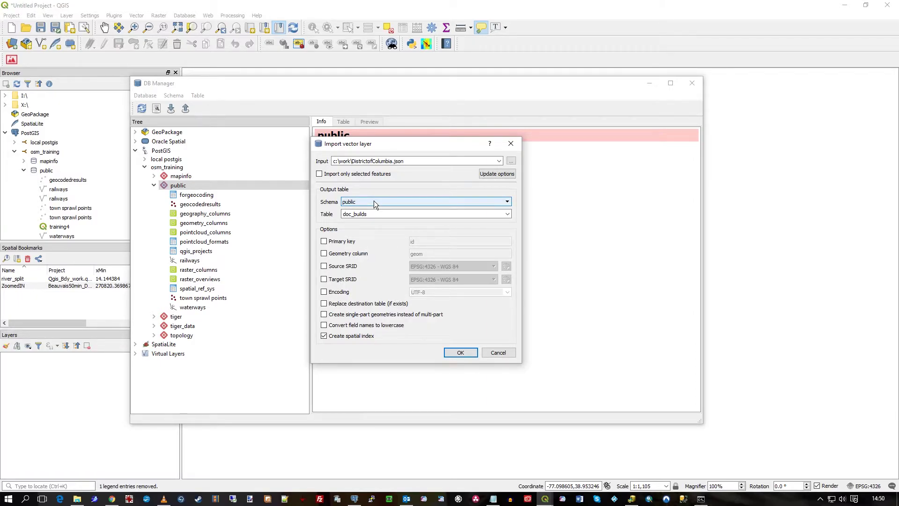
click(373, 201)
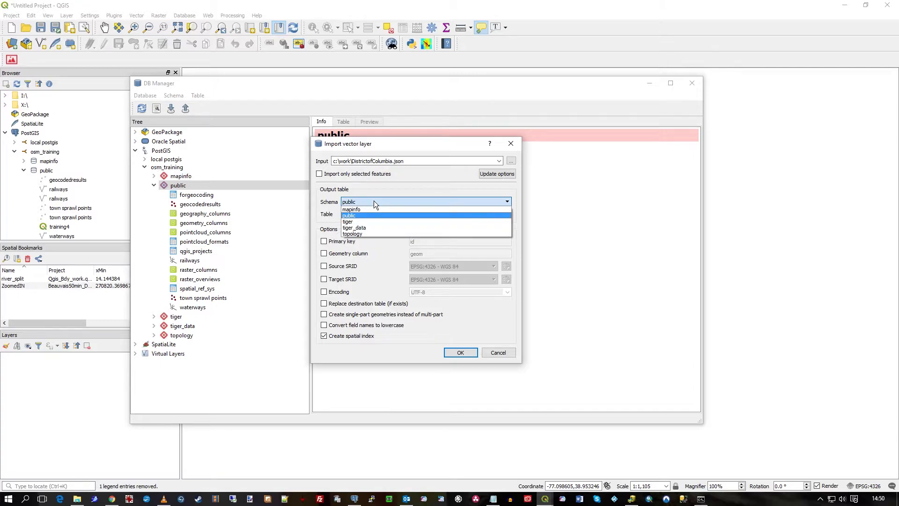
click(372, 202)
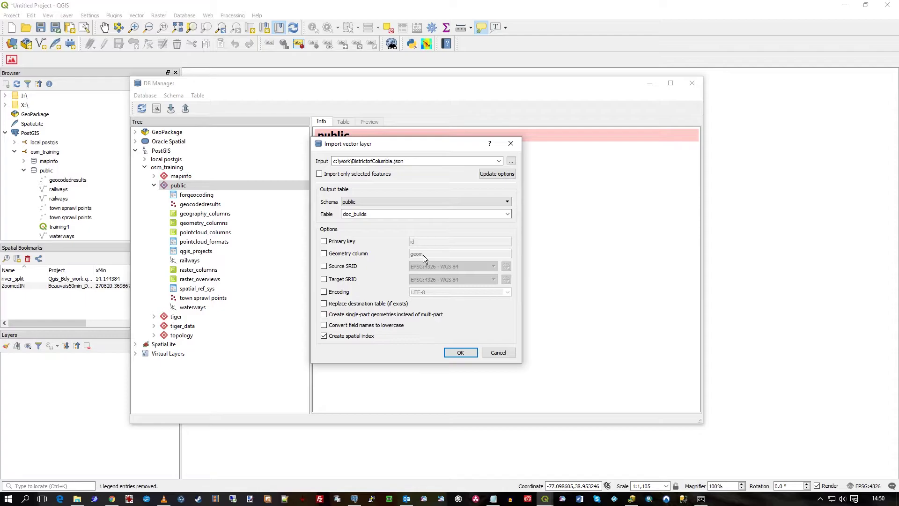
click(462, 354)
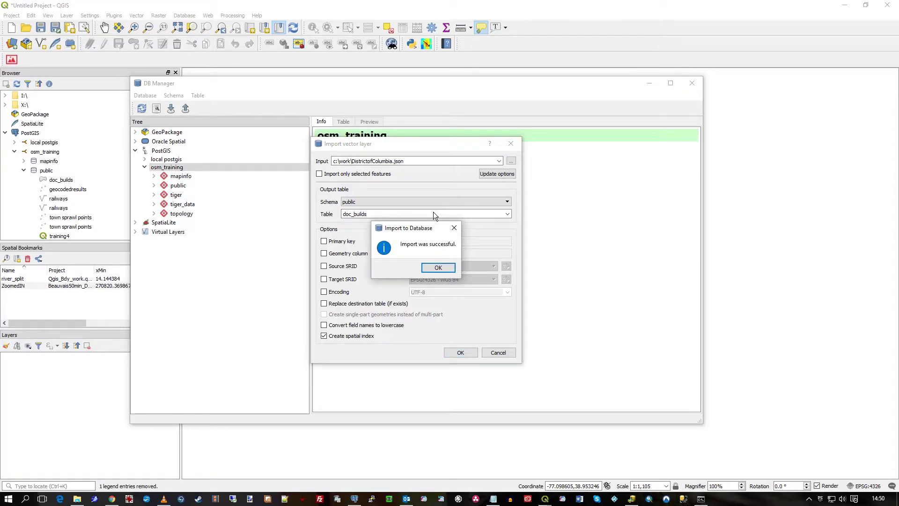
Select doc_builds under public and compute its extent: -77.11508, 38.81044 to -76.90971, 38.99561
click(446, 269)
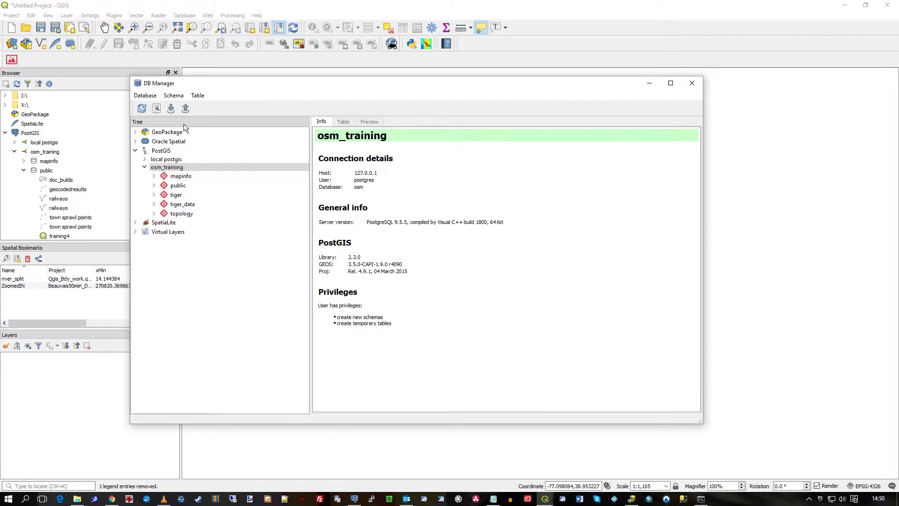
click(177, 185)
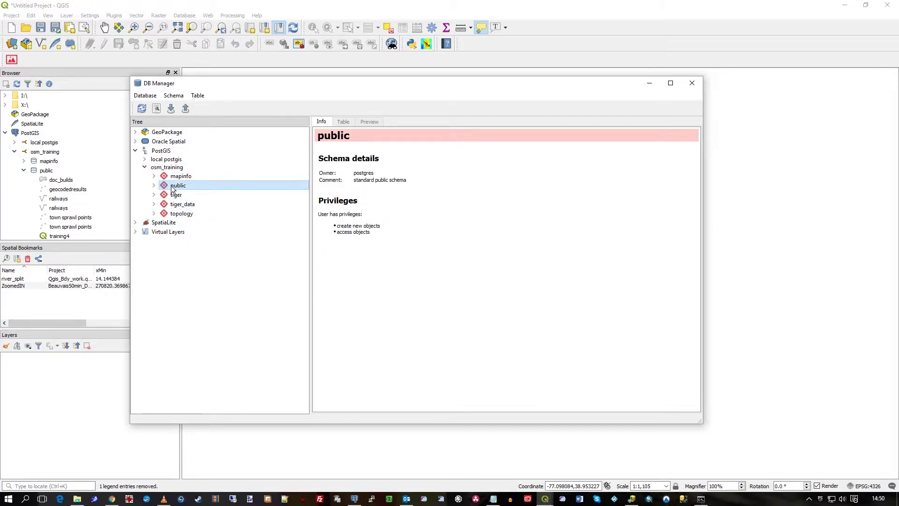
click(155, 185)
click(187, 195)
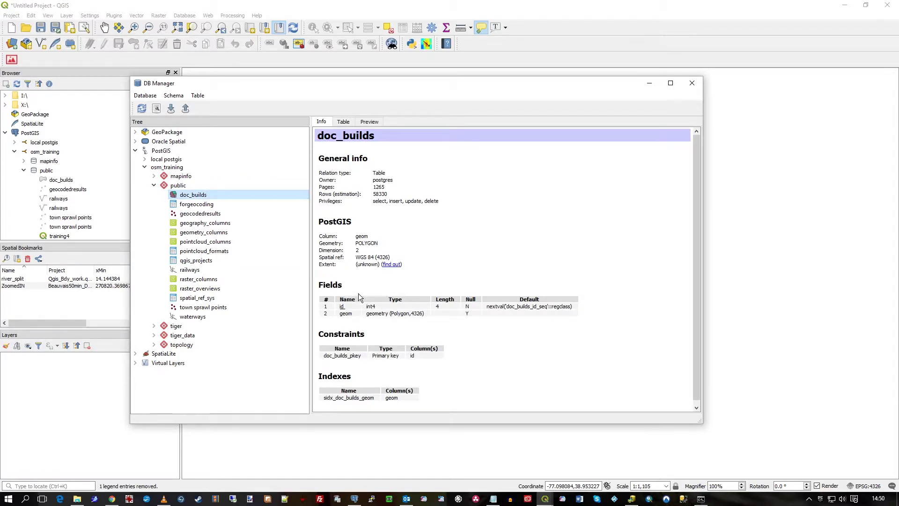
click(390, 264)
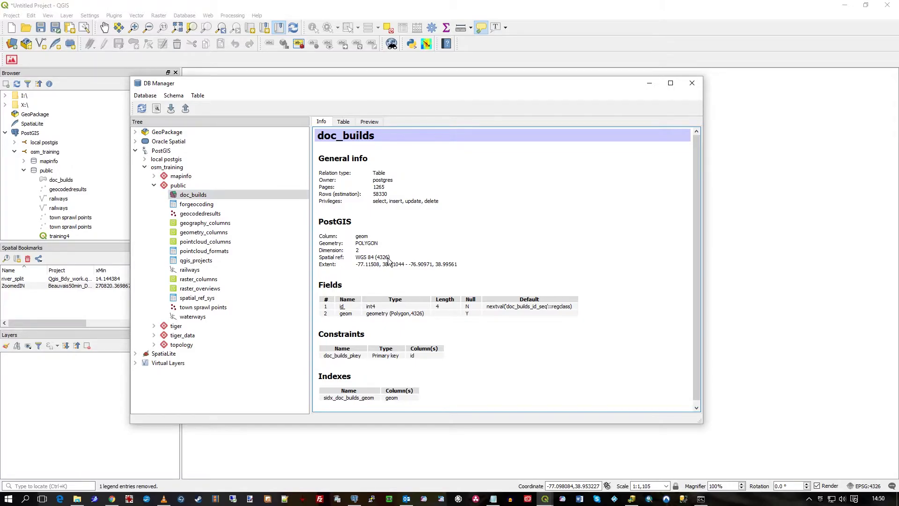
double_click(382, 257)
click(379, 311)
scroll(452, 324, down, 1)
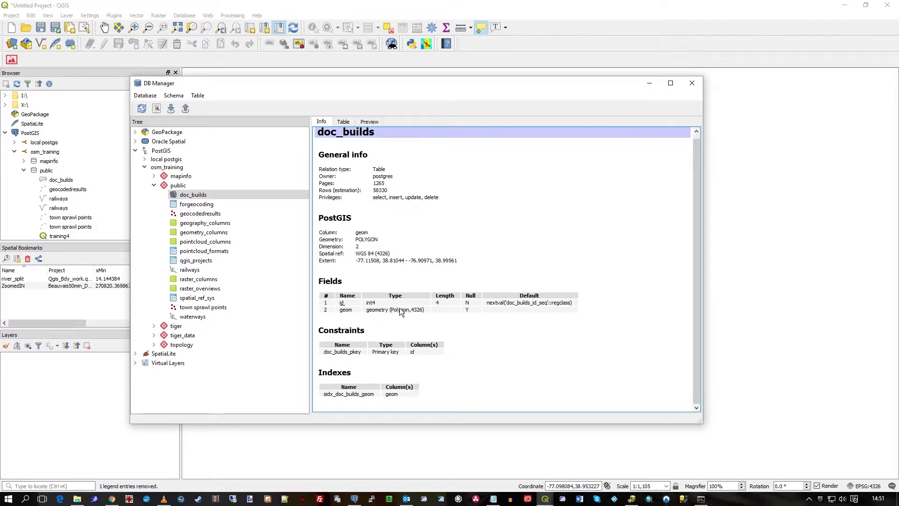
Add doc_builds to the map canvas, then browse osm_training > public in DB Manager and close it
right_click(174, 196)
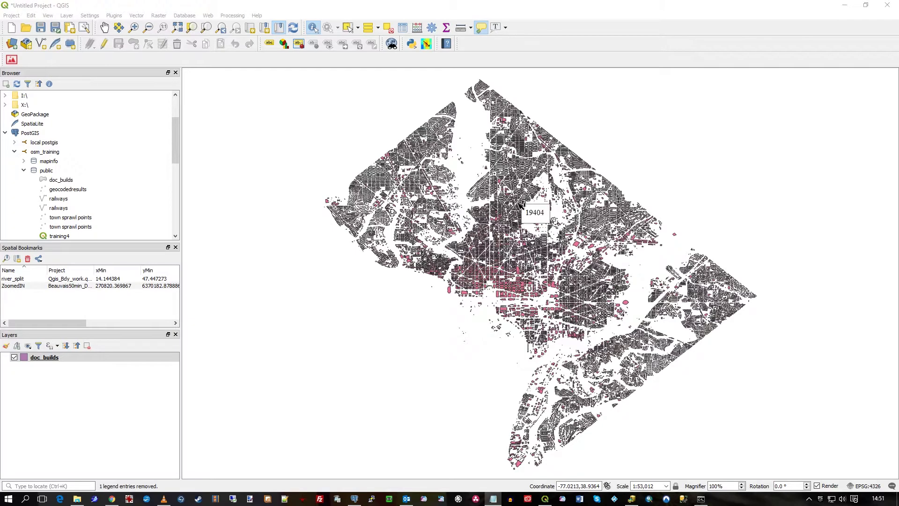
click(185, 16)
click(191, 29)
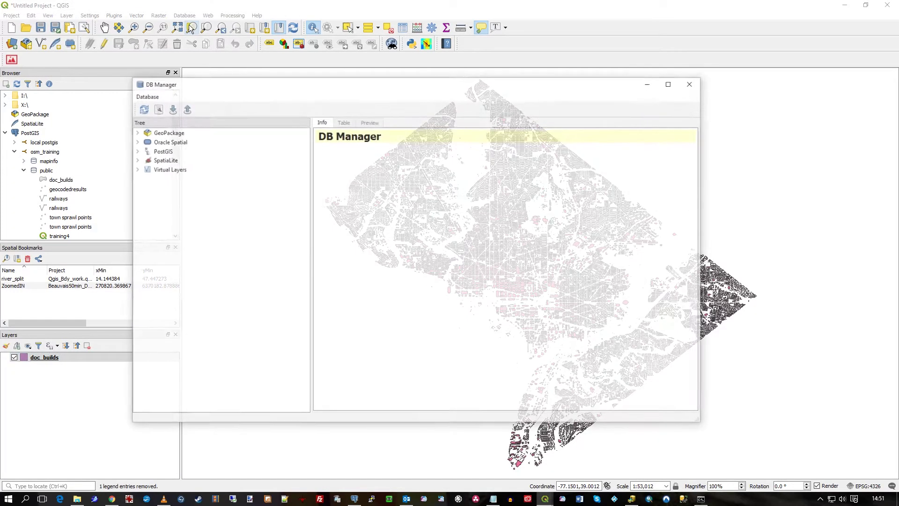
click(170, 108)
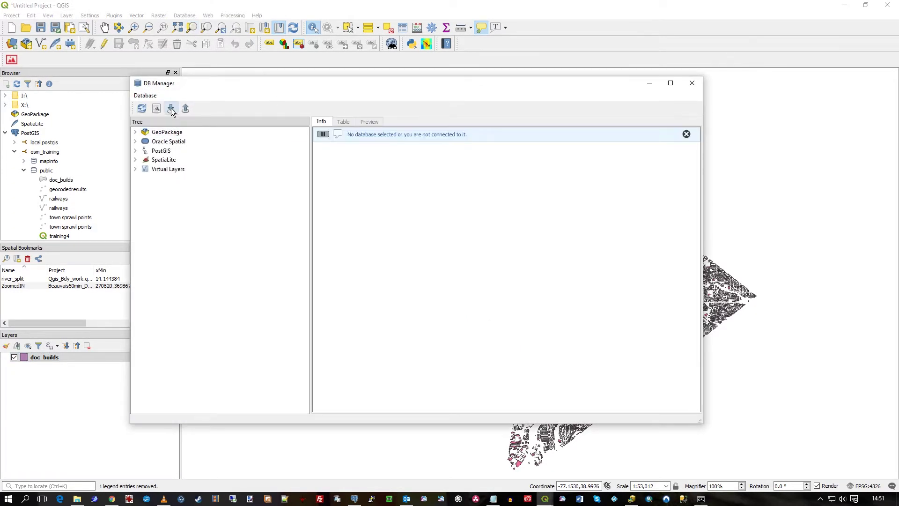
double_click(164, 151)
click(170, 167)
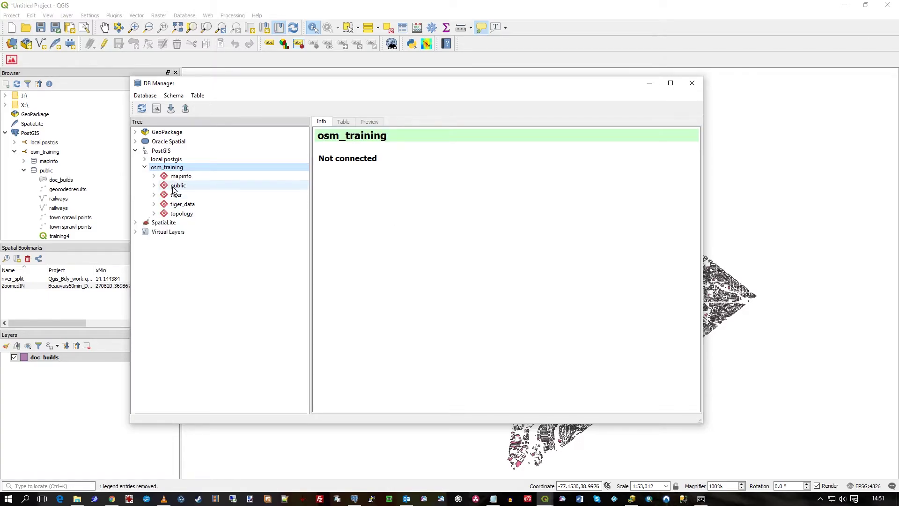
click(269, 187)
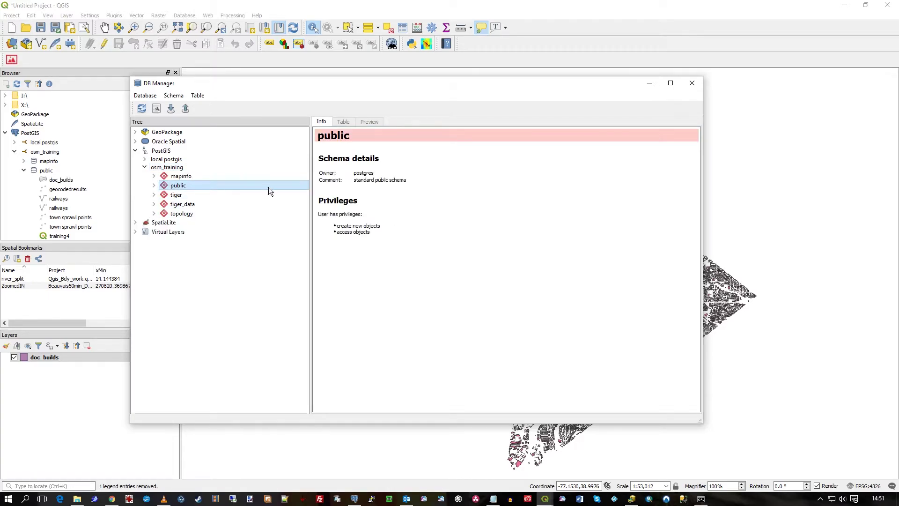
click(693, 83)
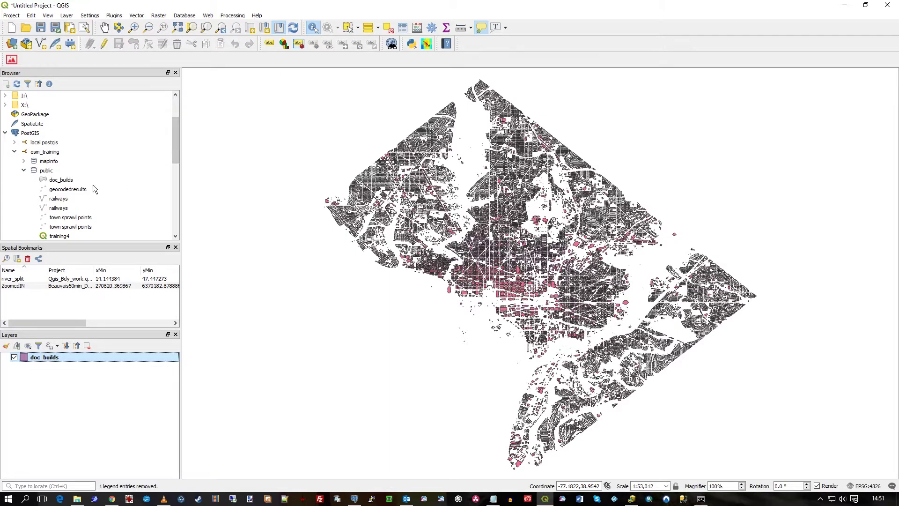
Remove the doc_builds layer from the project and request Delete Table on doc_builds
click(57, 181)
right_click(58, 182)
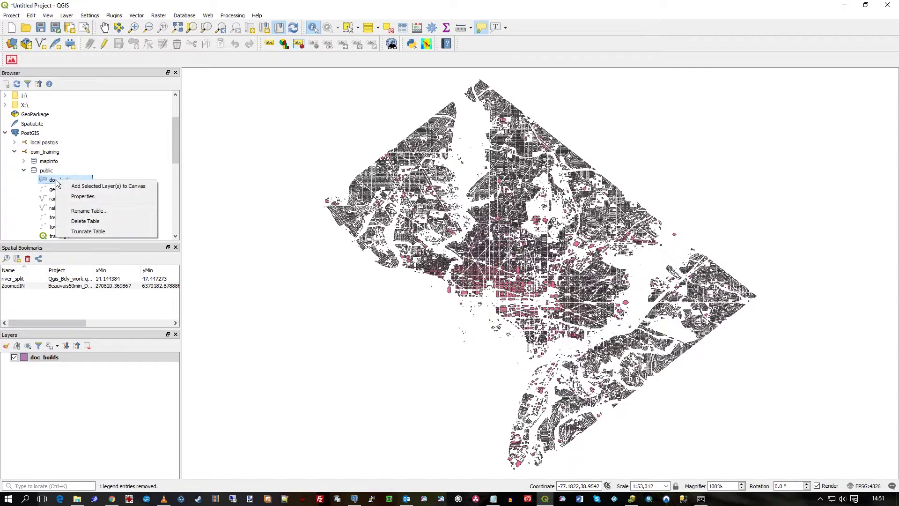
click(51, 358)
right_click(52, 357)
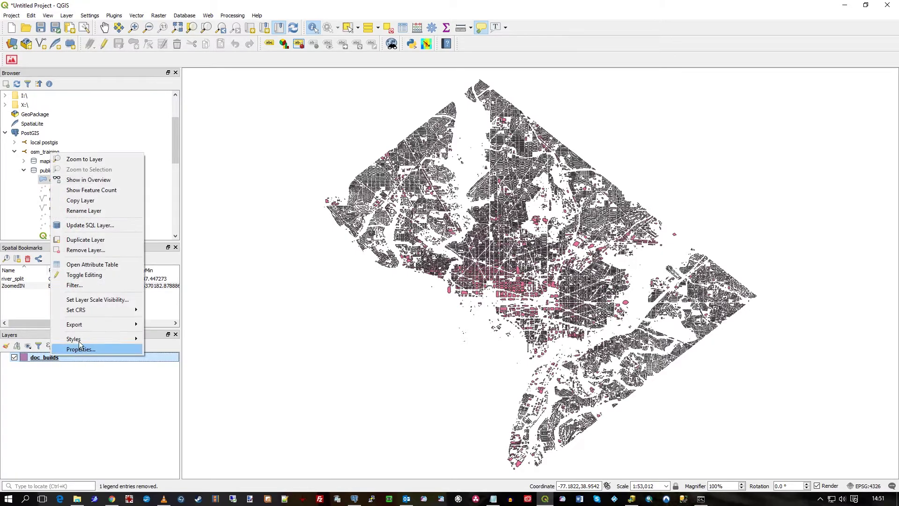
click(99, 251)
key(Return)
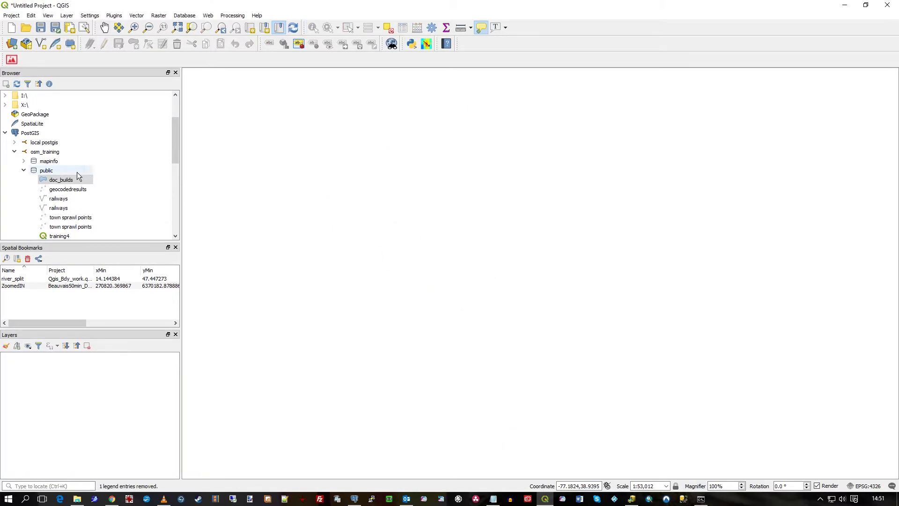
right_click(77, 176)
click(118, 219)
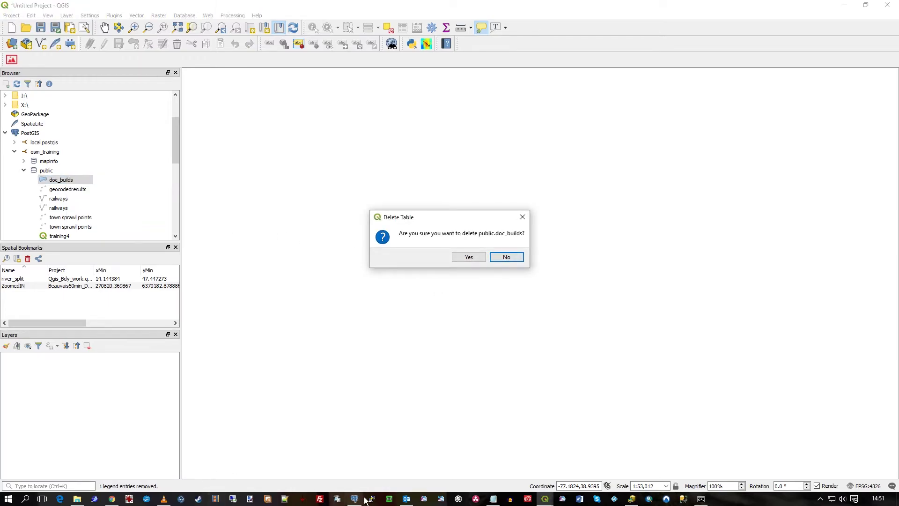
In pgAdmin III, refresh the tables list and count the rows in doc_builds (58330)
mouse_move(354, 499)
click(354, 481)
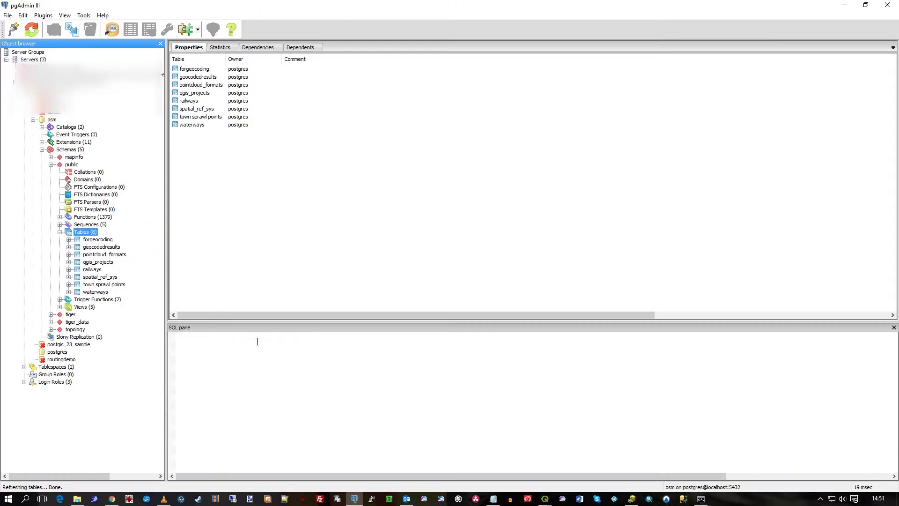
right_click(90, 236)
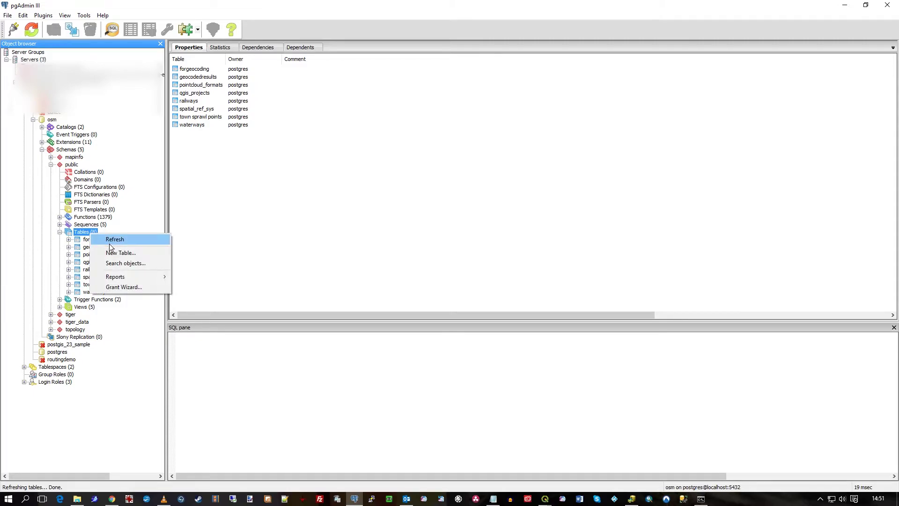
click(104, 241)
click(94, 239)
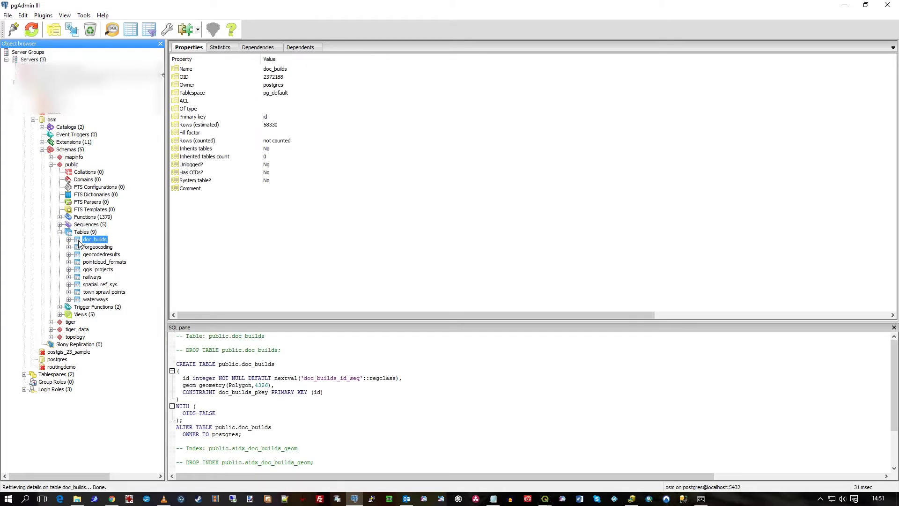
right_click(80, 242)
click(102, 255)
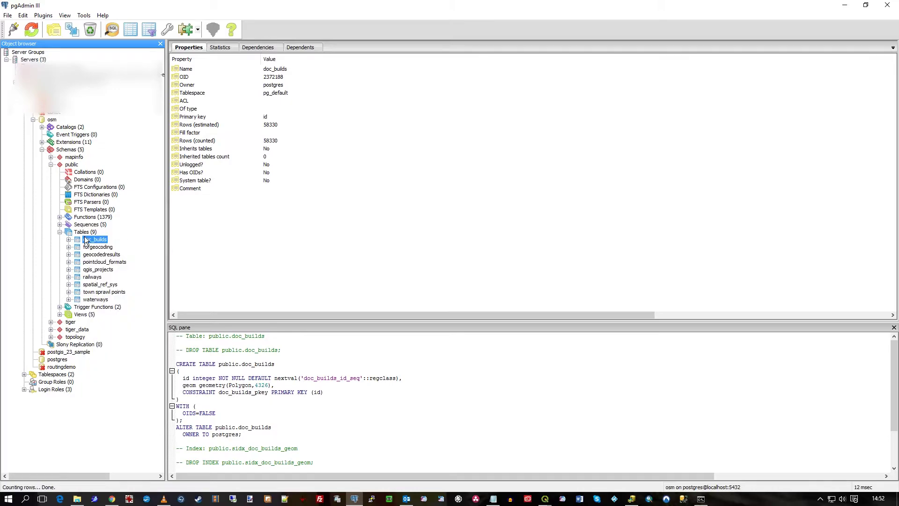
Drop the doc_builds table and refresh the list back to eight tables
right_click(80, 242)
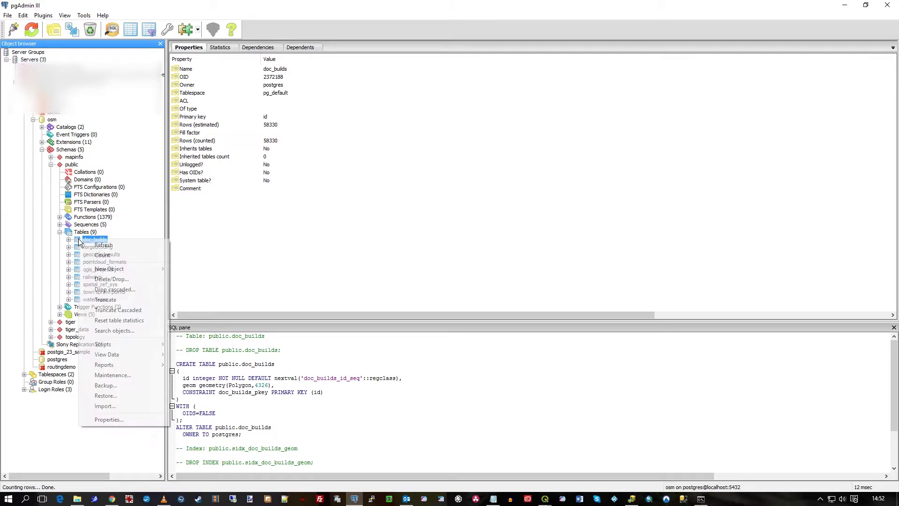
click(111, 279)
click(475, 283)
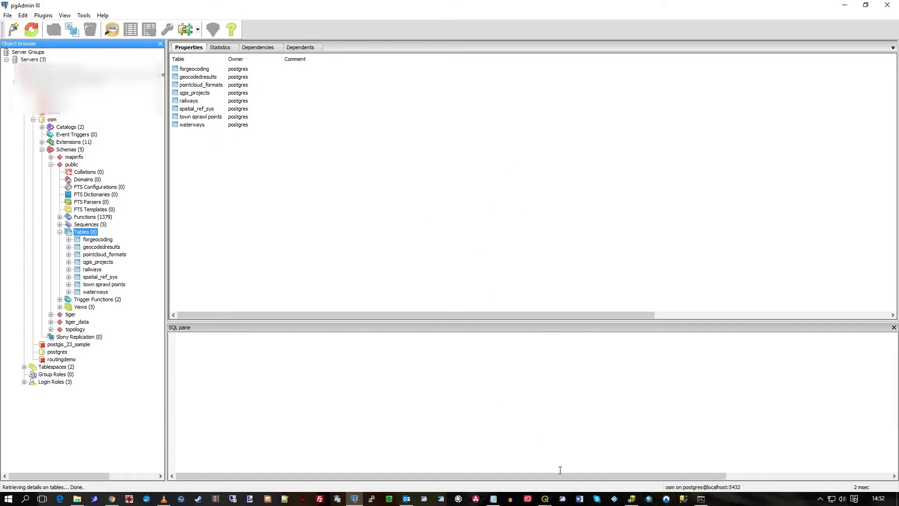
right_click(94, 233)
click(119, 241)
mouse_move(547, 499)
click(580, 479)
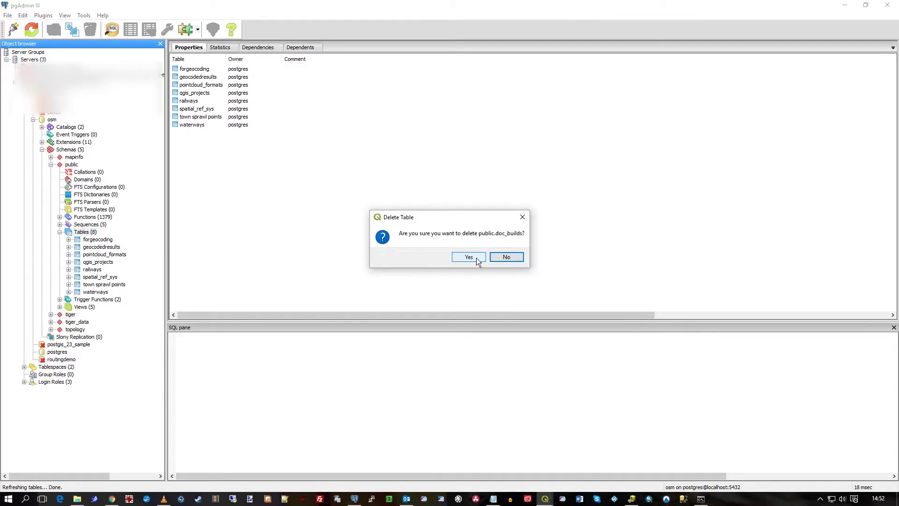
Cancel the Delete Table prompt and refresh the public schema in the QGIS Browser
click(506, 258)
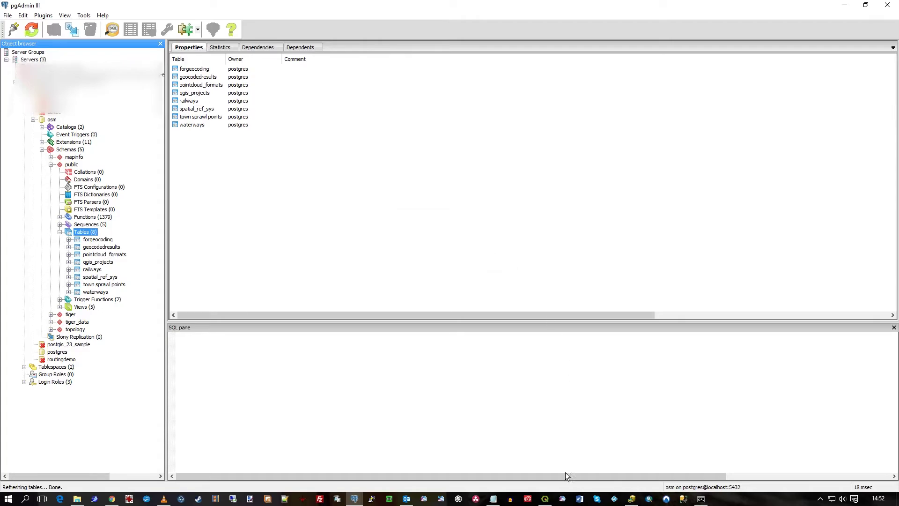
click(526, 443)
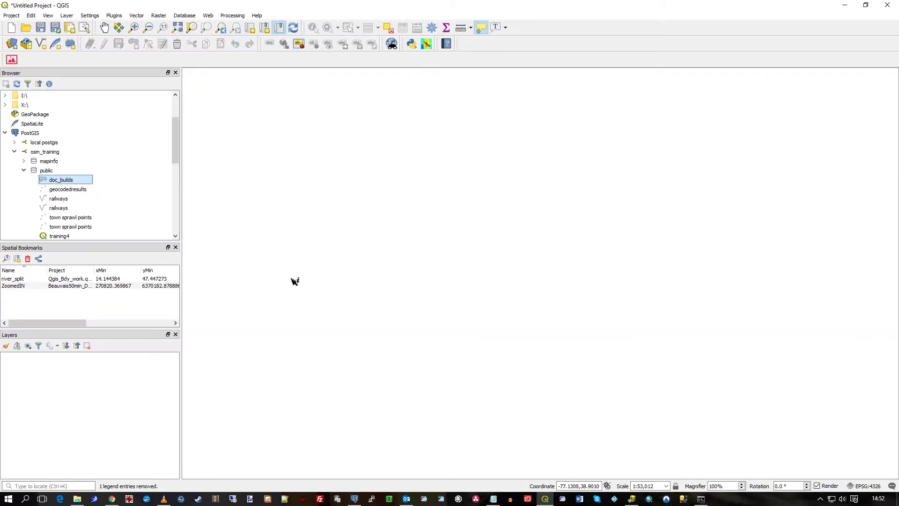
right_click(47, 171)
click(54, 175)
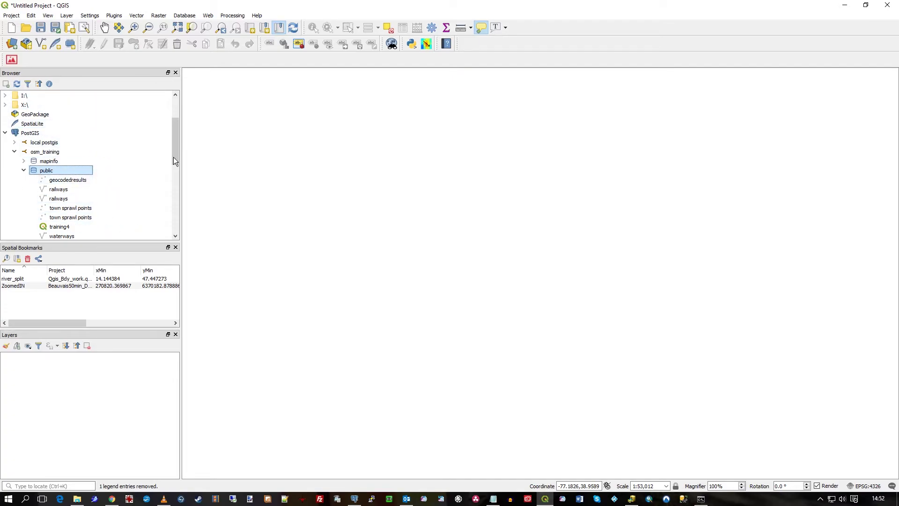
drag(177, 159, 185, 174)
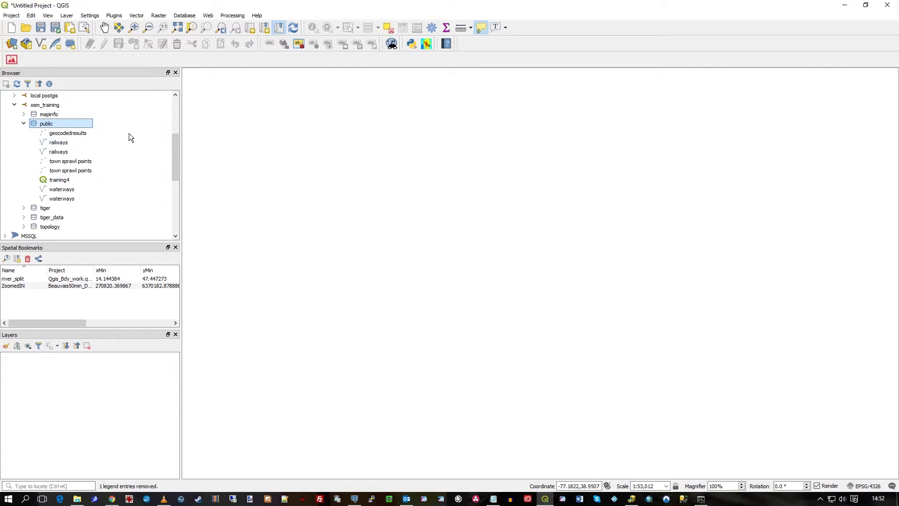
Add c:\work\DistrictofColumbia.json as a vector layer and select it in the Layers panel
click(12, 45)
click(303, 180)
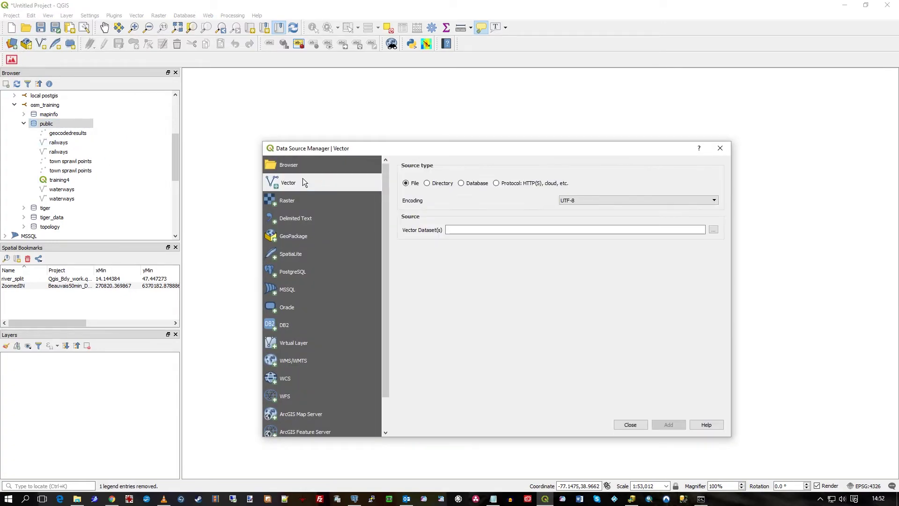
click(499, 229)
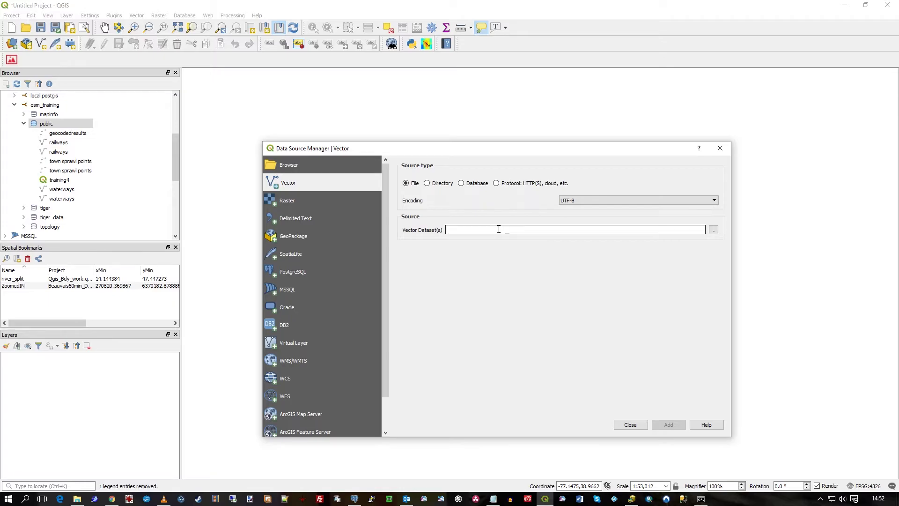
text(c:\work\DistrictofColumbia.json)
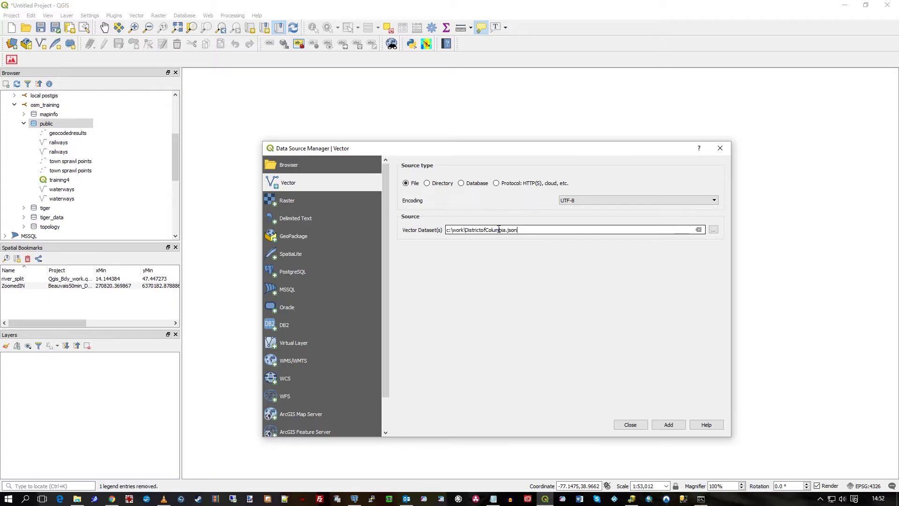
click(665, 426)
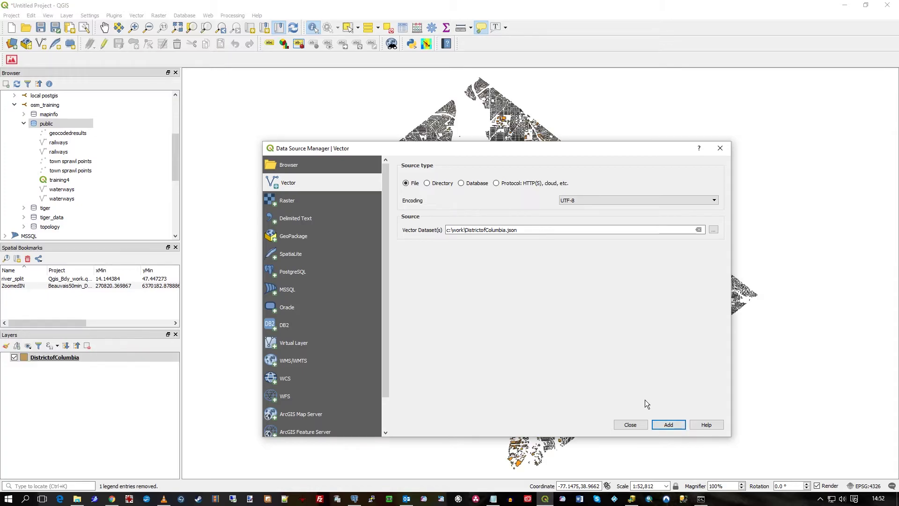
click(632, 425)
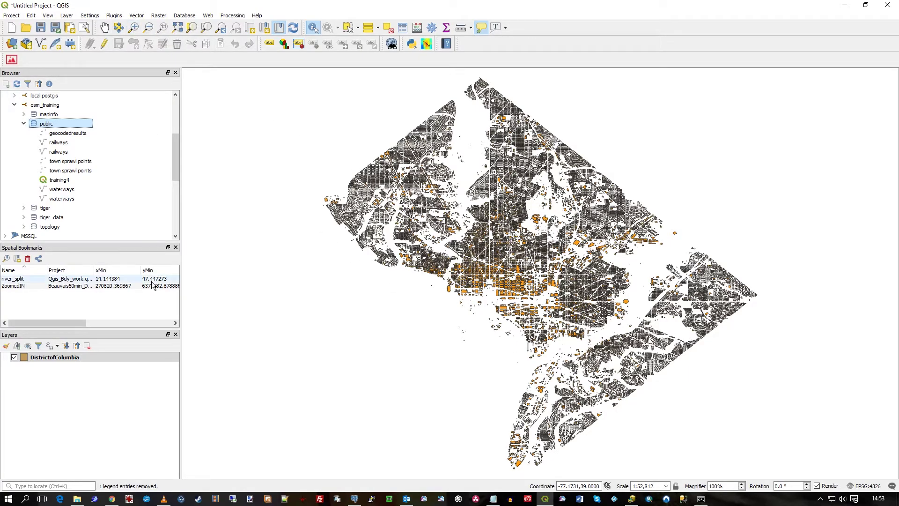
click(34, 355)
Drag the DistrictofColumbia layer onto osm_training > public, then remove the file-based layer
drag(35, 358, 51, 124)
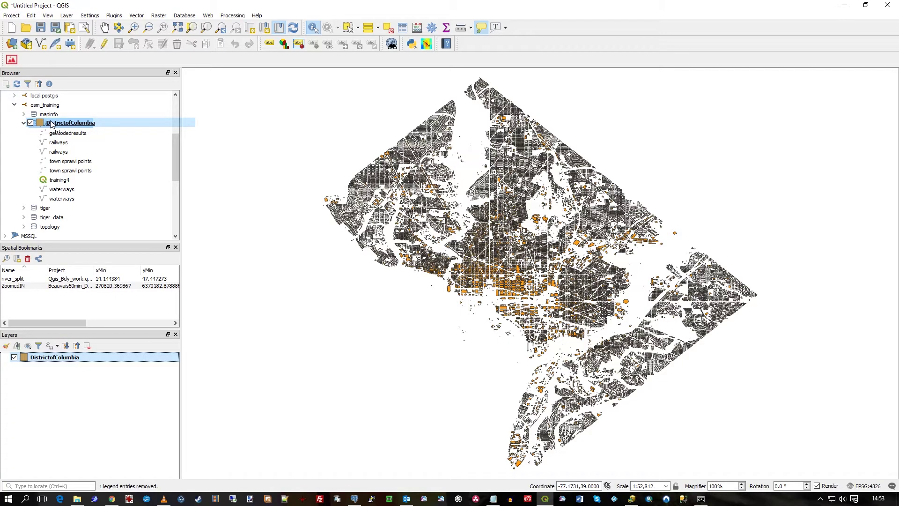
drag(52, 124, 91, 147)
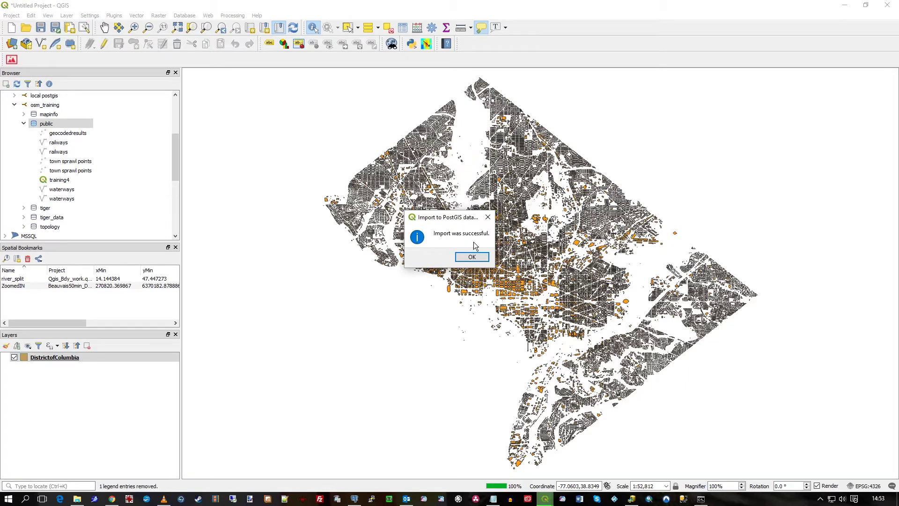
click(472, 256)
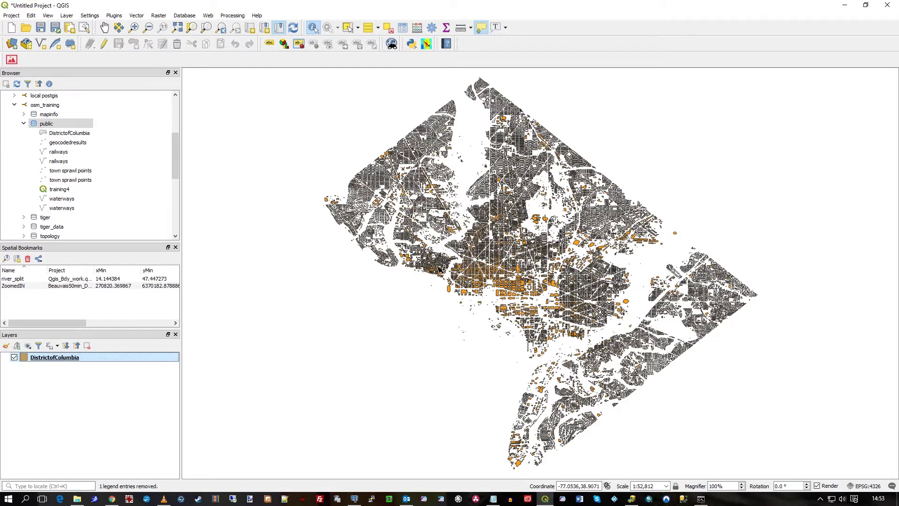
right_click(57, 358)
click(92, 251)
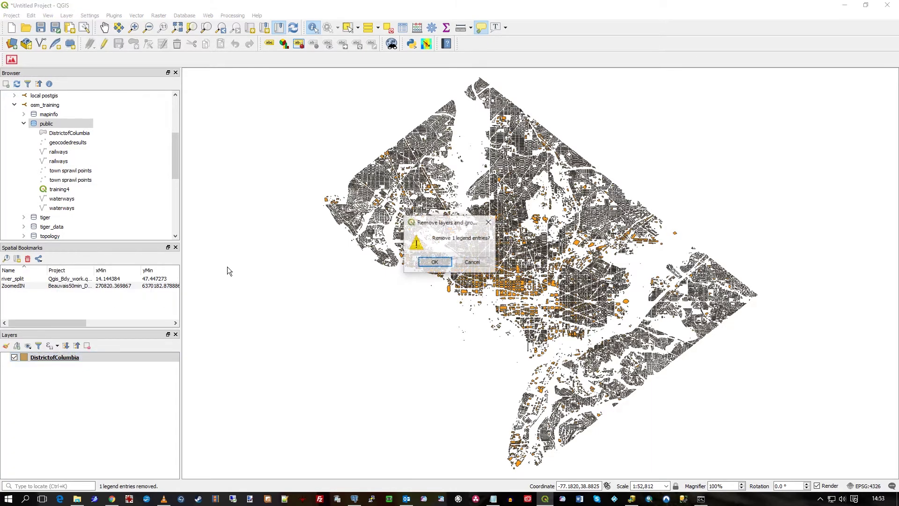
click(447, 265)
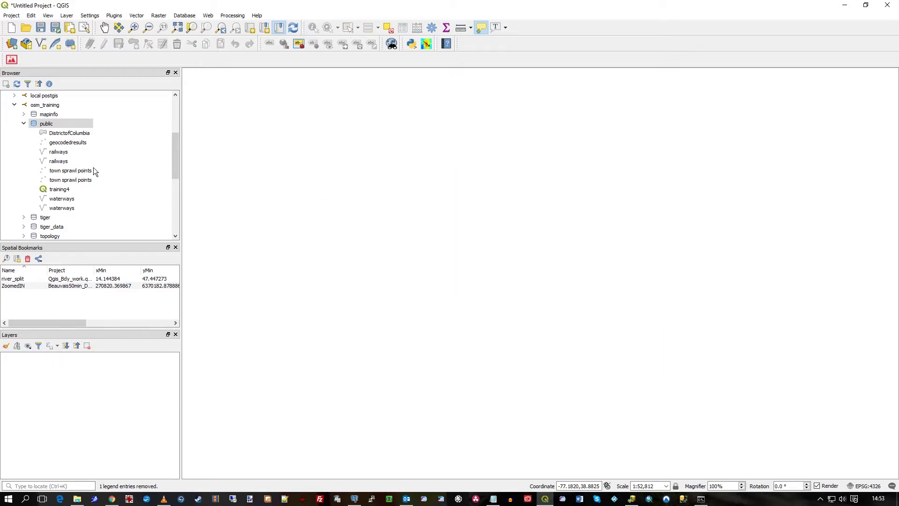
Refresh pgAdmin's tables to confirm the new DistrictofColumbia table with 58330 polygon rows
click(68, 135)
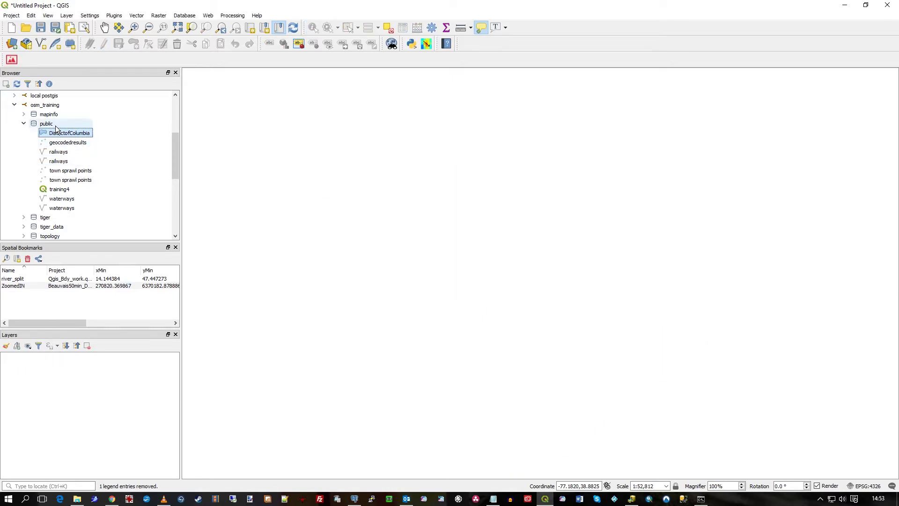
click(354, 499)
right_click(95, 234)
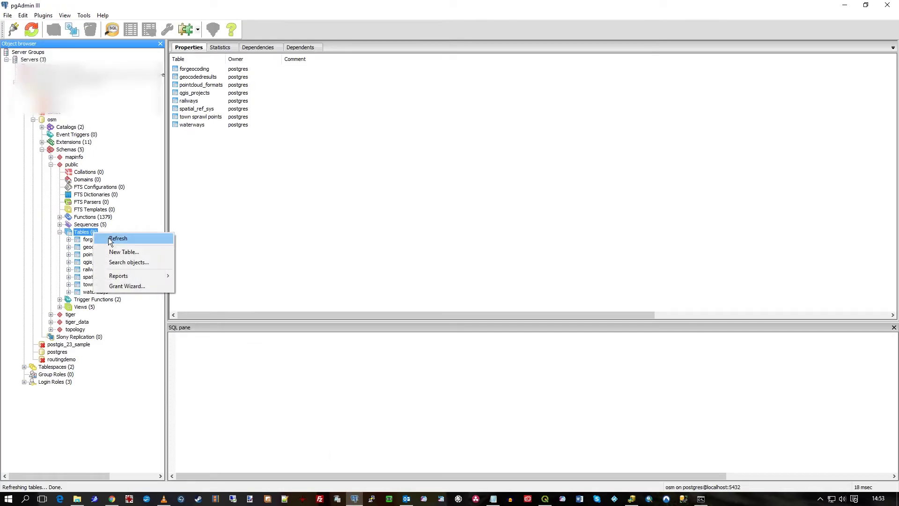
click(115, 238)
click(95, 240)
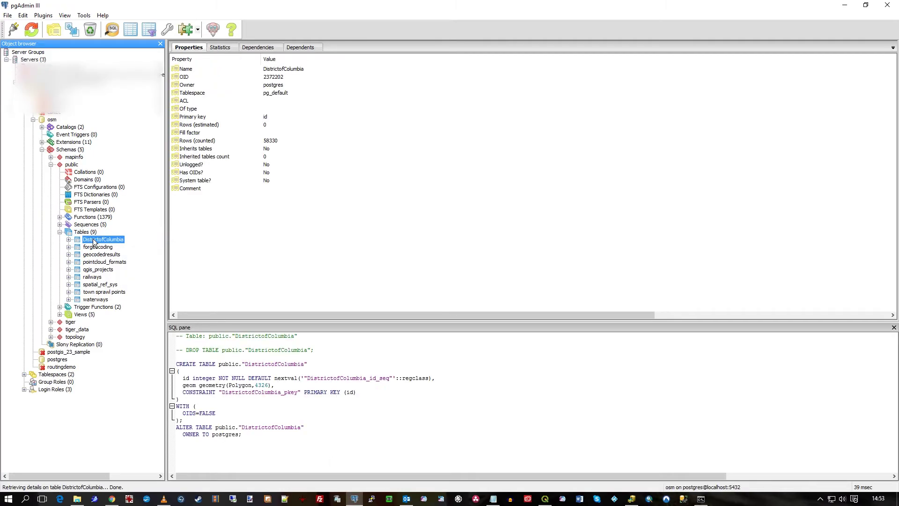
Add the database DistrictofColumbia table from the Browser to the map canvas
click(845, 6)
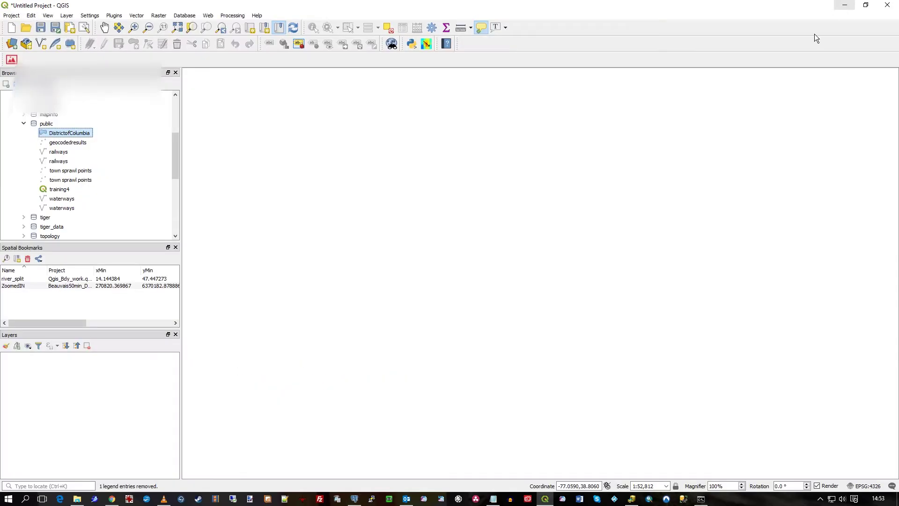
right_click(49, 134)
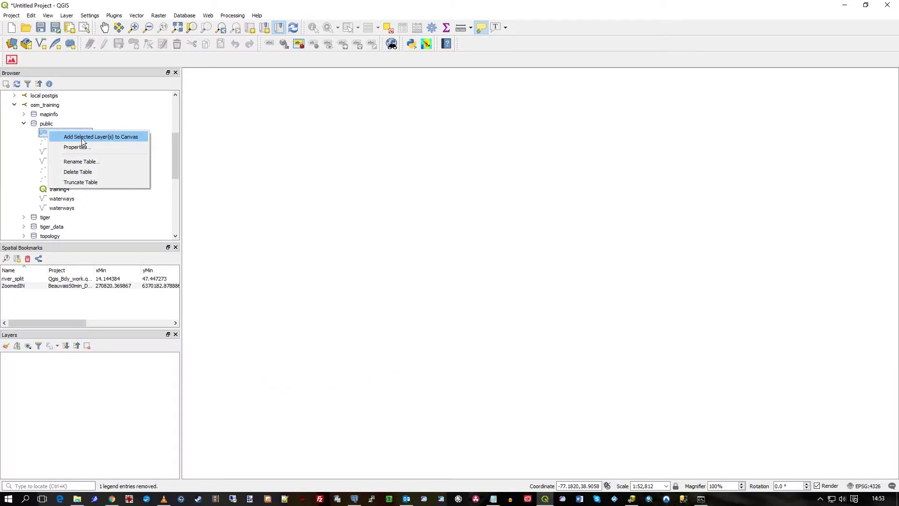
click(96, 138)
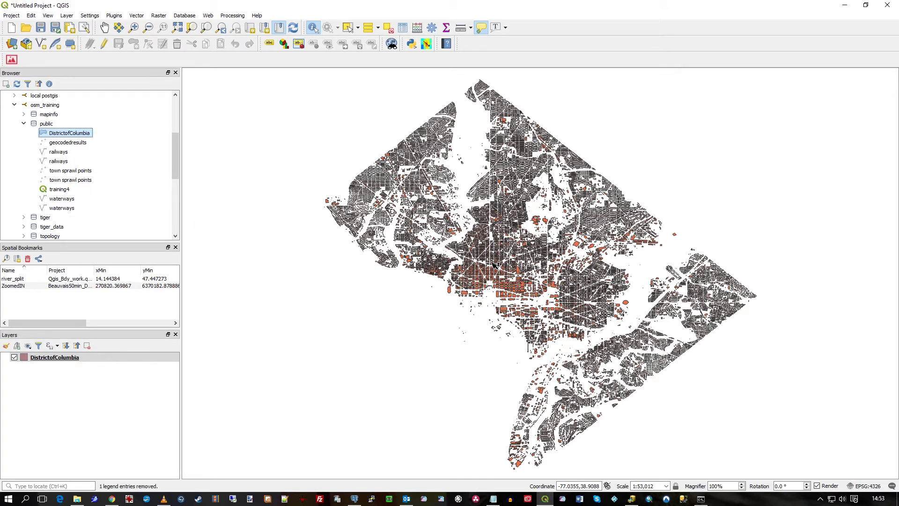
mouse_move(492, 265)
In the Command Prompt, run bare ogr2ogr to print its usage and option list
click(703, 499)
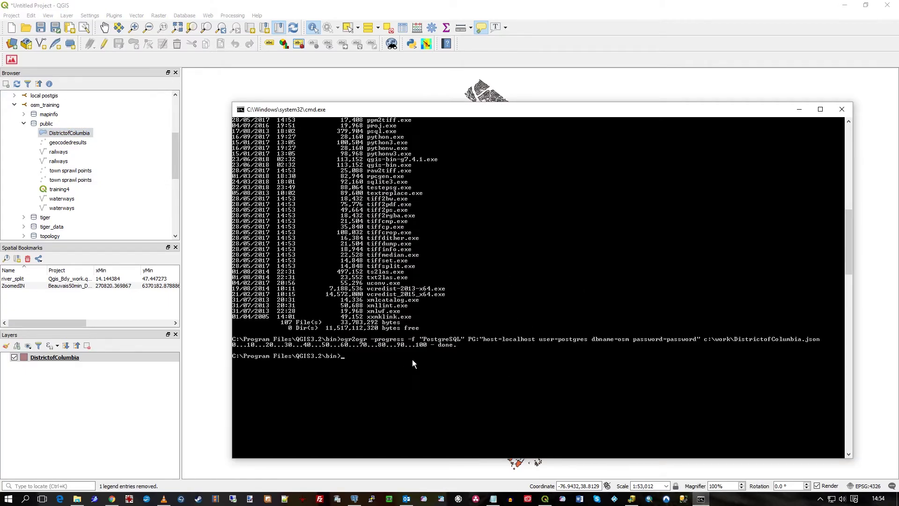
text(ogr2ogr)
key(Return)
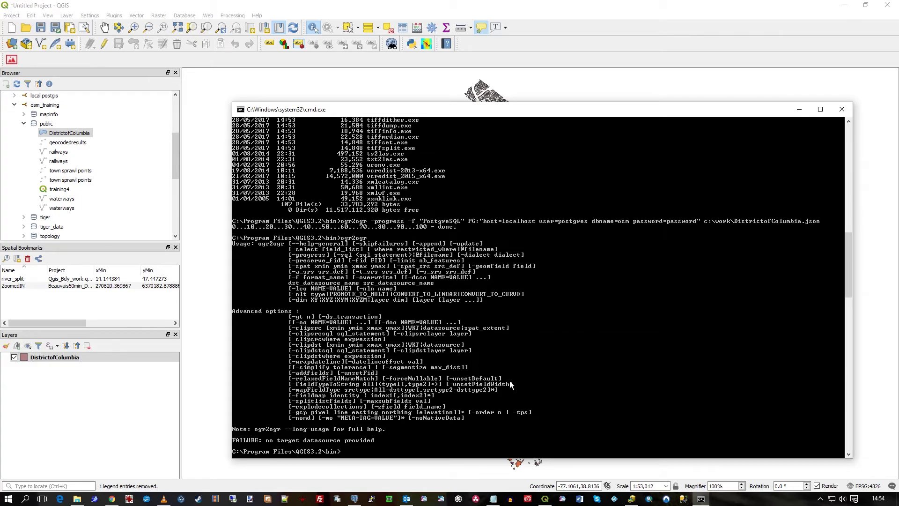
Return to QGIS, then open and close DB Manager from the Database menu
click(366, 5)
click(184, 15)
click(201, 27)
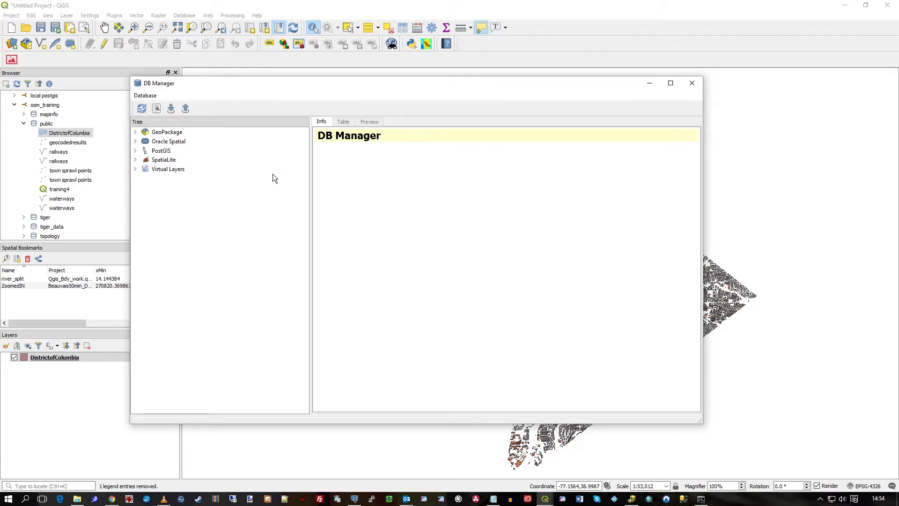
click(692, 84)
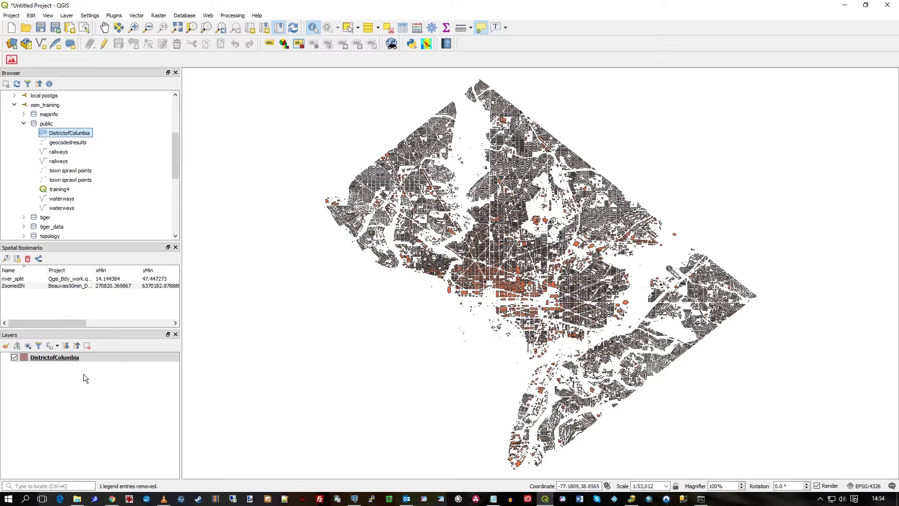
In pgAdmin, view the top 100 rows of the mapinfo schema's mapinfo_mapcatalog table
mouse_move(356, 500)
click(353, 478)
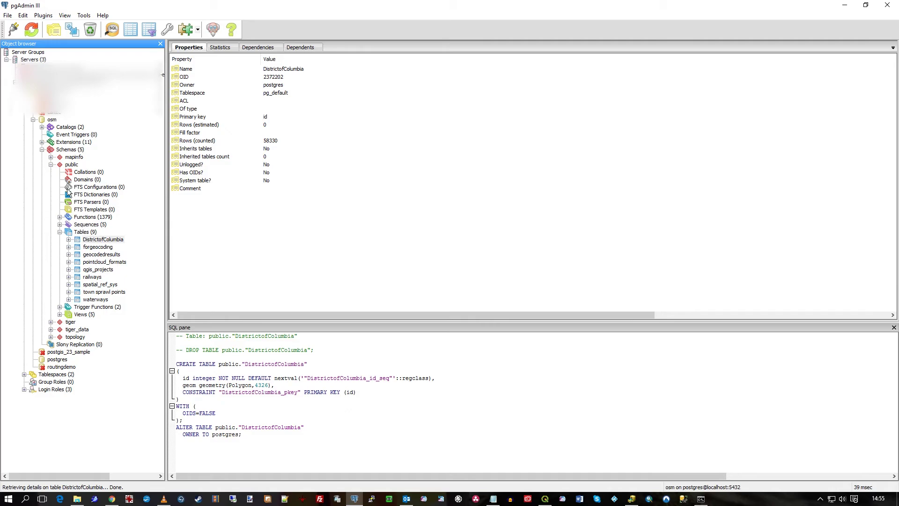
click(52, 156)
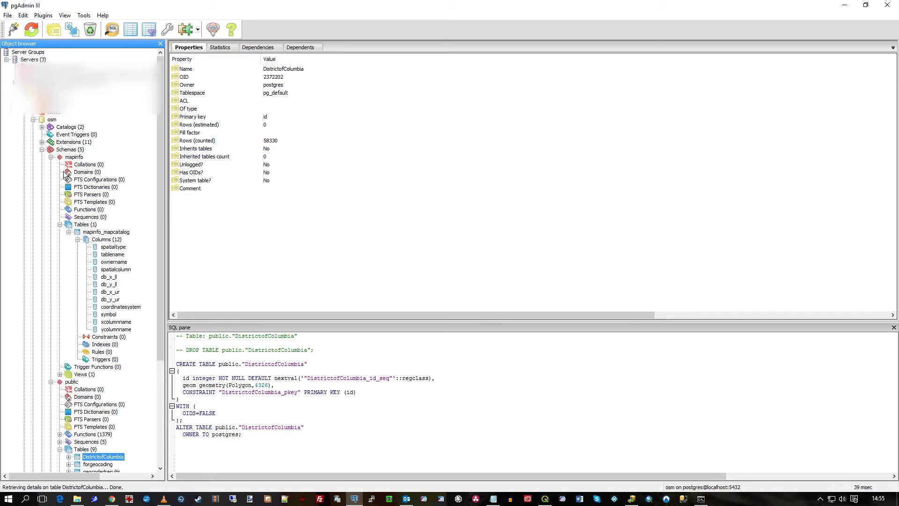
click(83, 232)
right_click(83, 232)
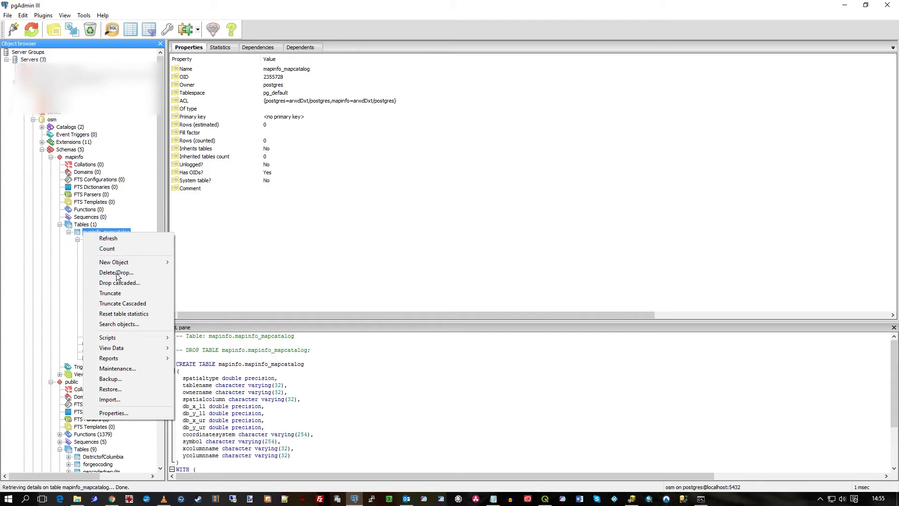
mouse_move(138, 348)
click(222, 352)
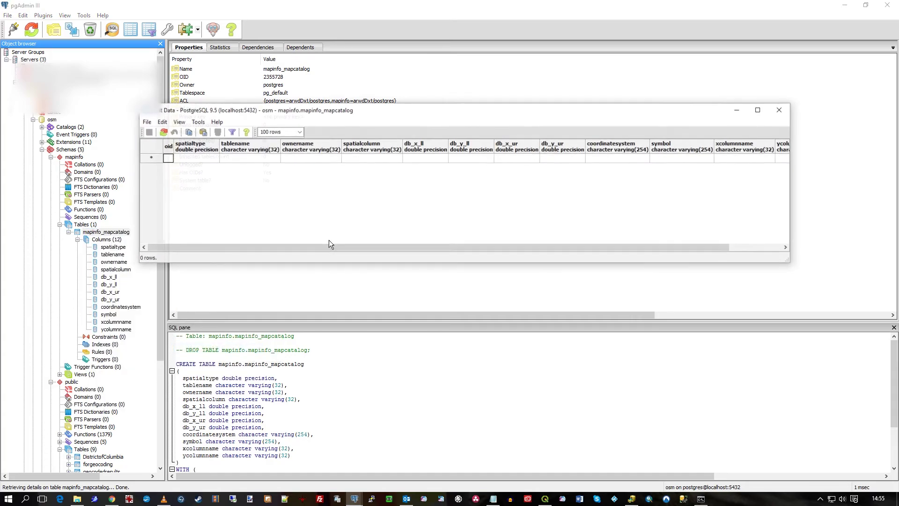
Check that the table holds only an empty row, close the data view, and collapse the mapinfo tree
click(248, 159)
click(290, 159)
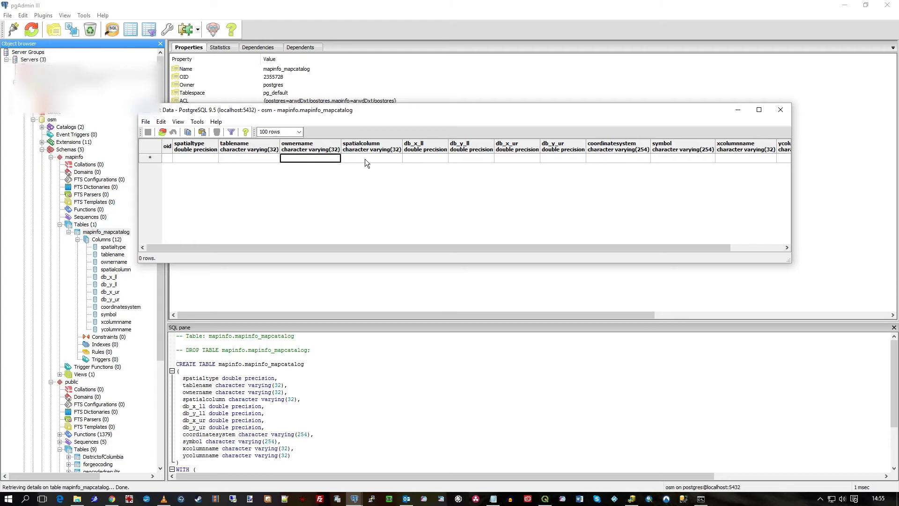
click(365, 159)
click(440, 160)
click(480, 159)
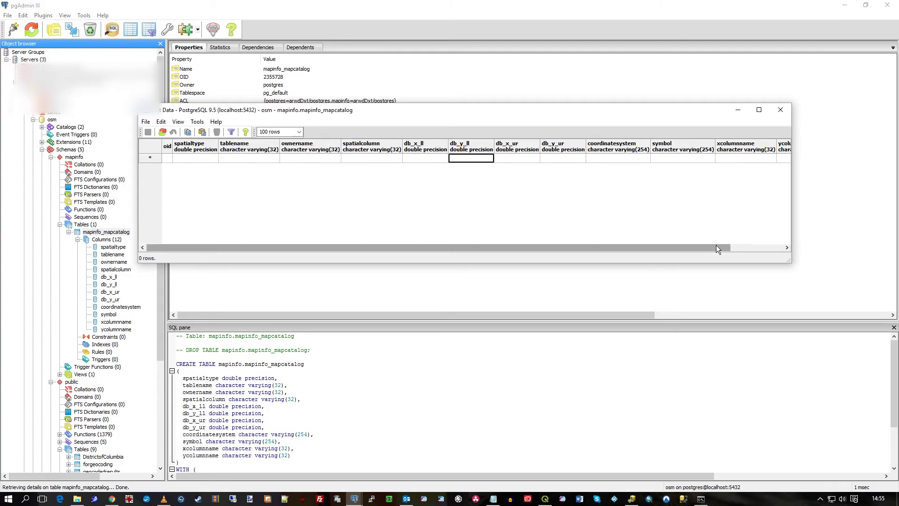
drag(715, 245, 780, 247)
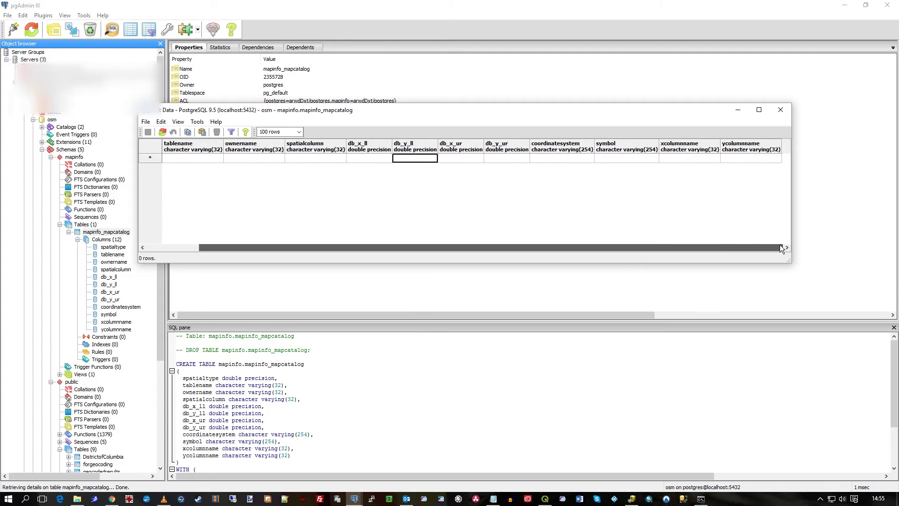
click(781, 109)
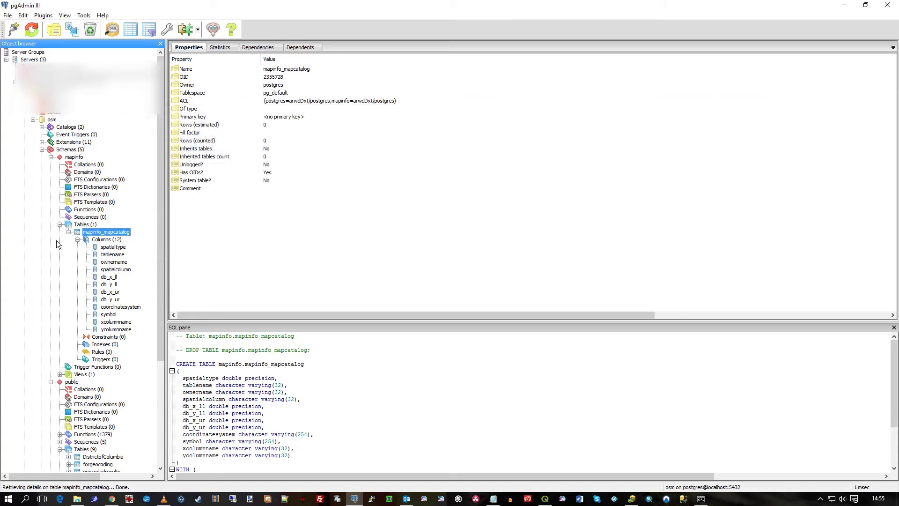
click(69, 231)
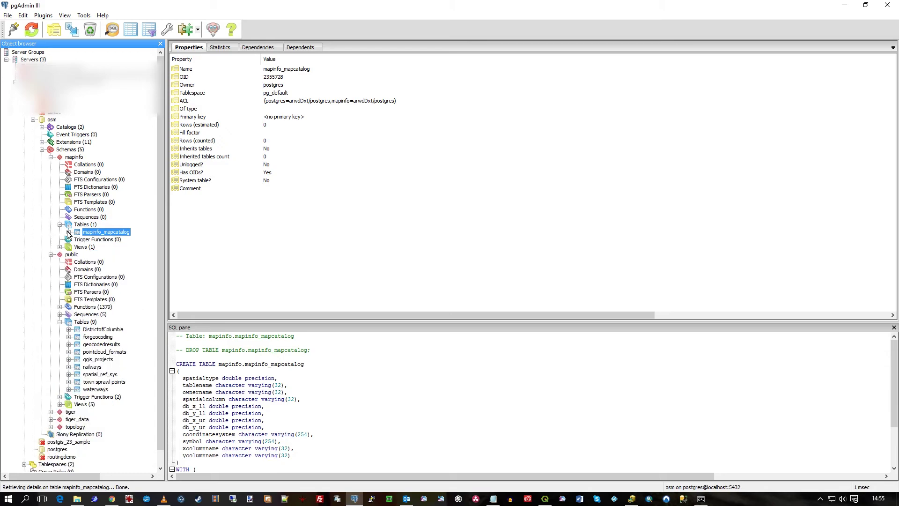
click(60, 224)
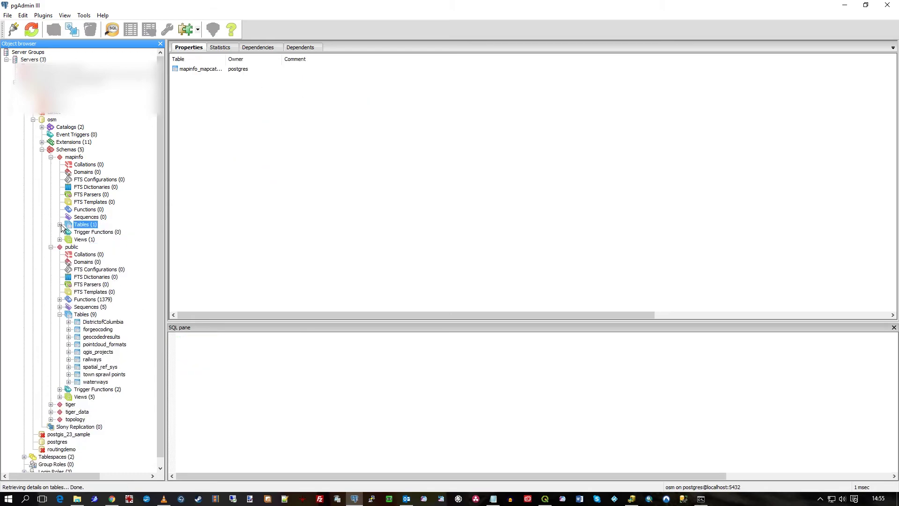
click(51, 157)
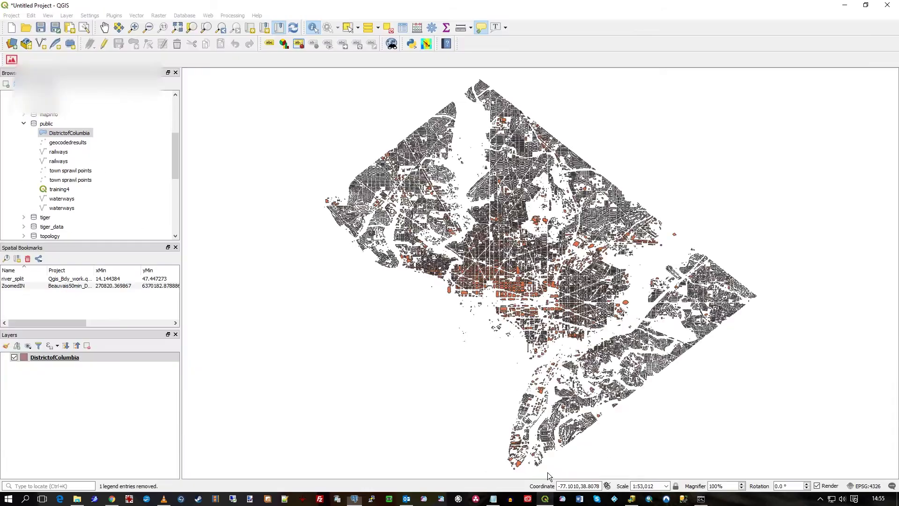
Switch back to QGIS to view the DistrictofColumbia building outlines loaded from PostGIS
click(545, 501)
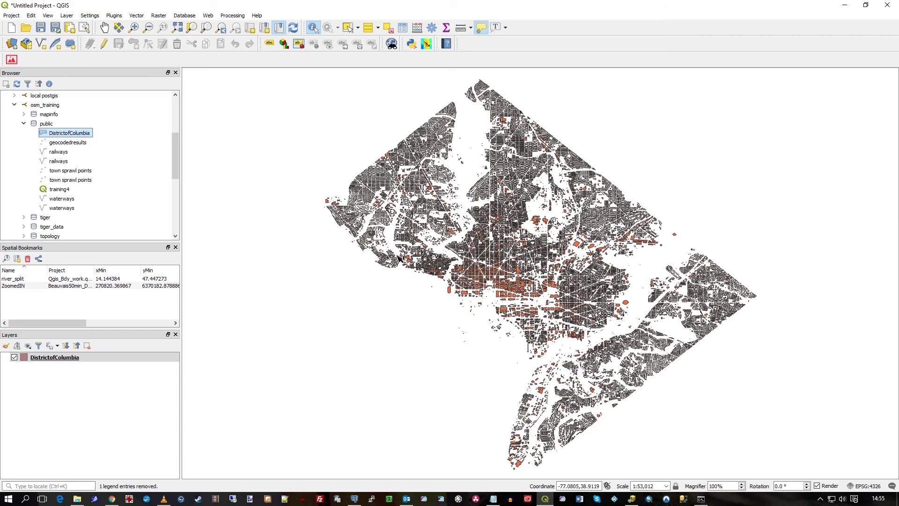
mouse_move(400, 267)
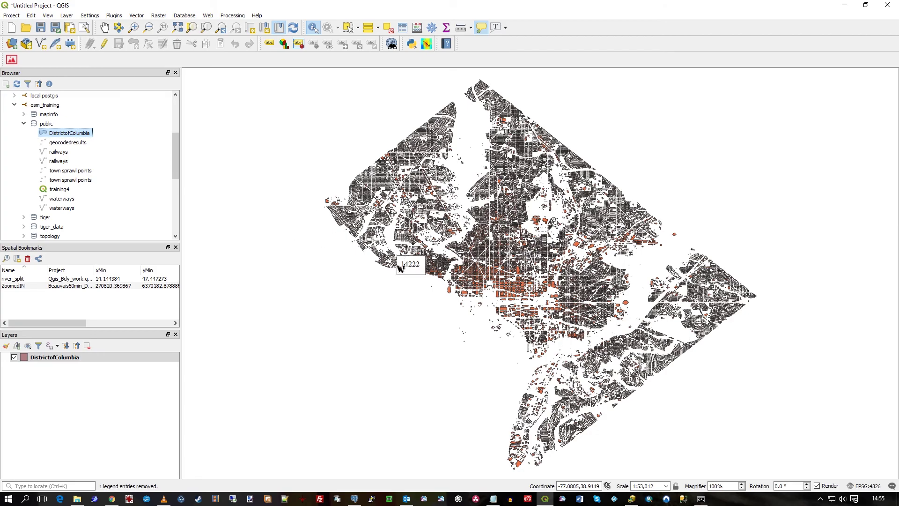